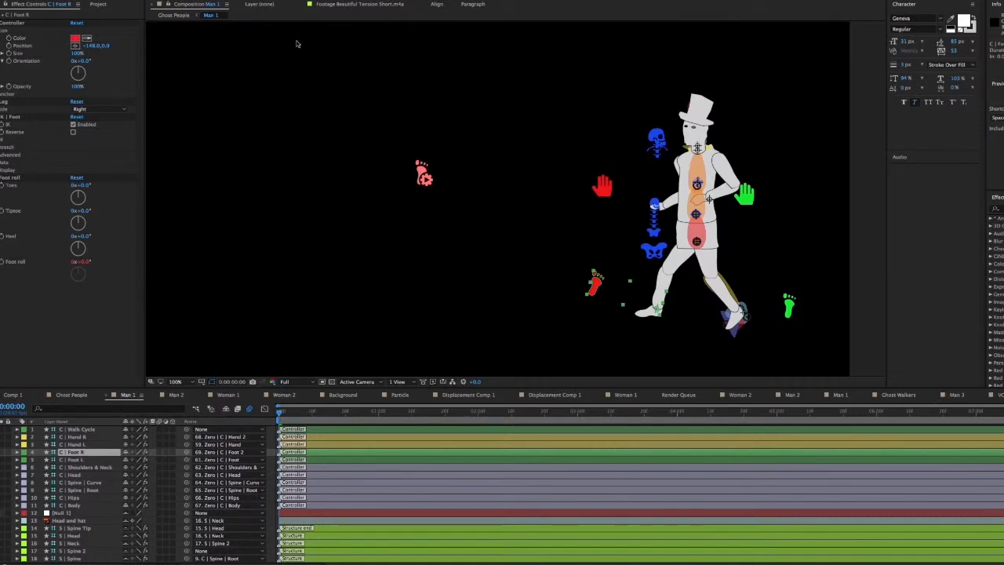
# Find the Duik Bassel.jsx script in the list of available panels
pyautogui.click(204, 0)
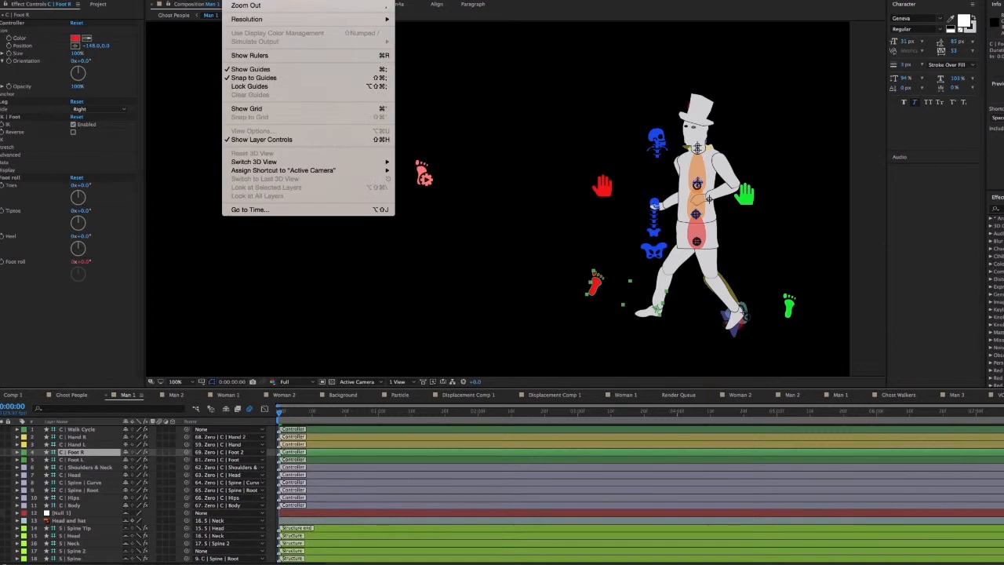
pyautogui.moveTo(264, 0)
pyautogui.scroll(-5, 323, 282)
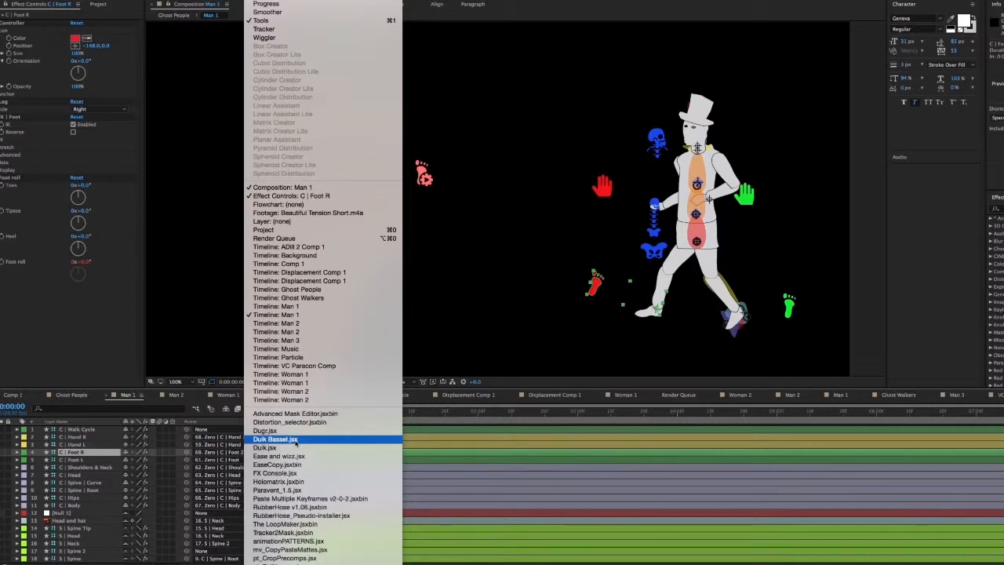
pyautogui.click(77, 345)
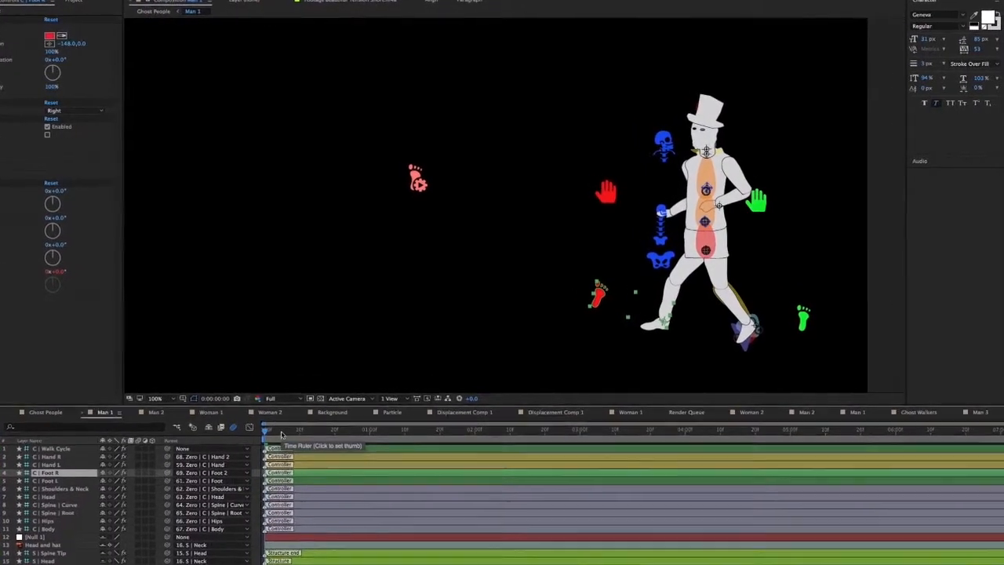
# Play a preview of the man's walk cycle in the Man 1 composition
pyautogui.moveTo(275, 443); pyautogui.dragTo(298, 443)
pyautogui.press('space')
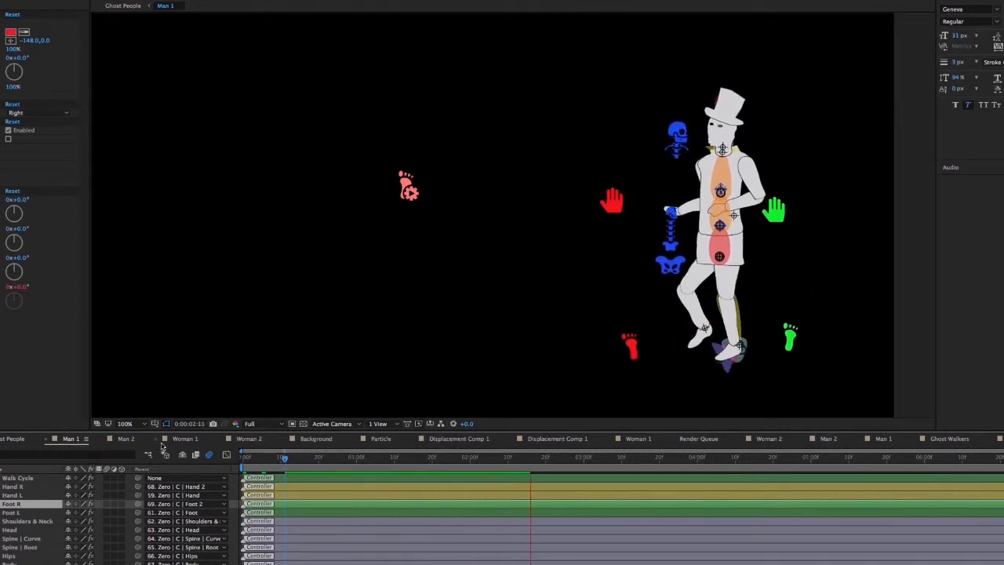
pyautogui.press('space')
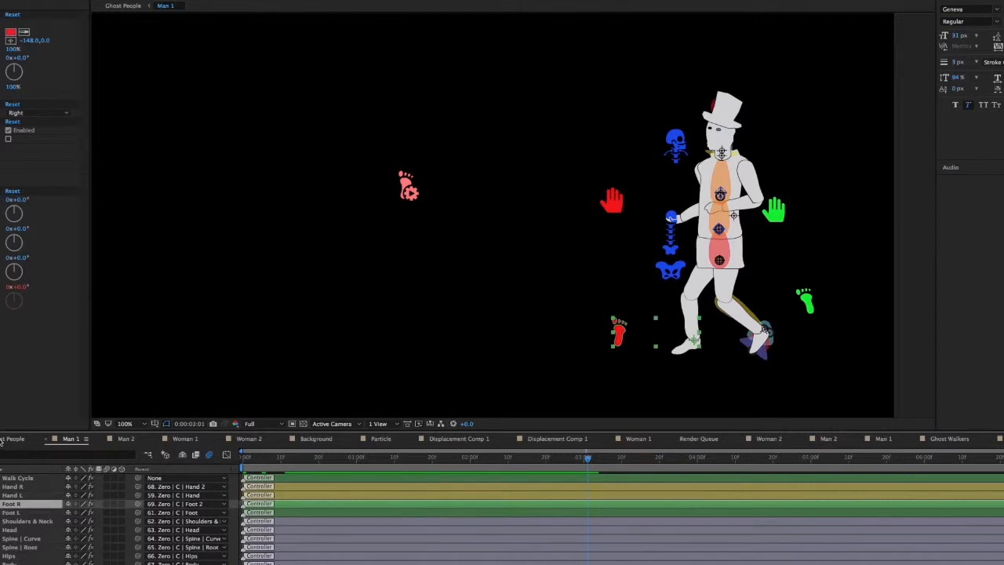
# Switch to the Ghost People composition and play it from the beginning
pyautogui.click(3, 439)
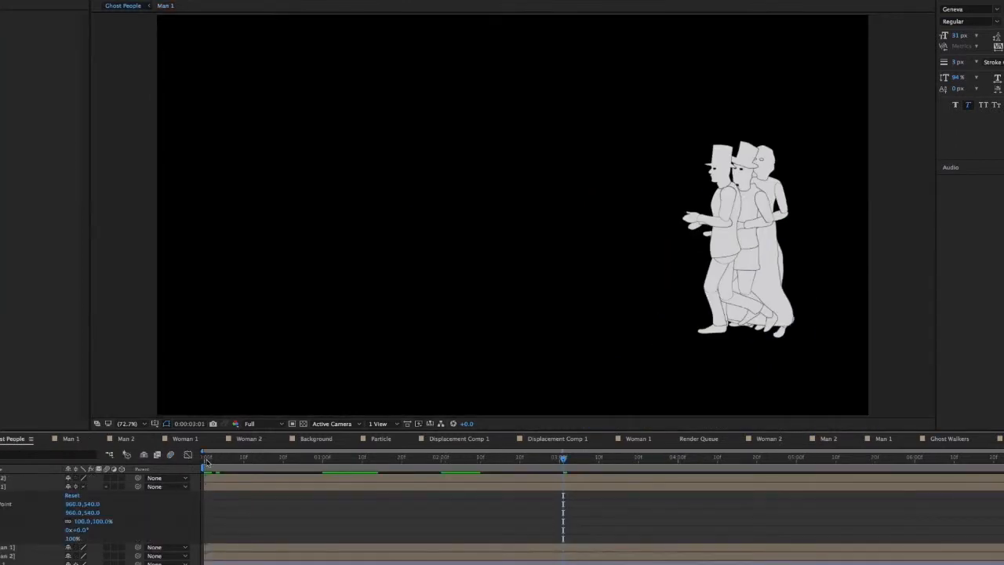
pyautogui.click(206, 459)
pyautogui.press('space')
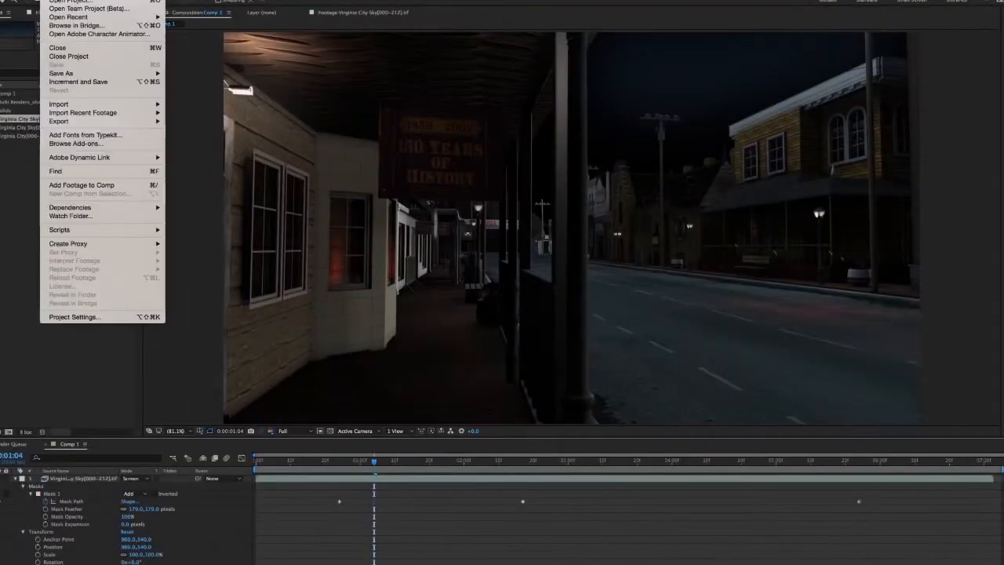
# Start a Multiple Files import into the street scene project
pyautogui.moveTo(69, 17)
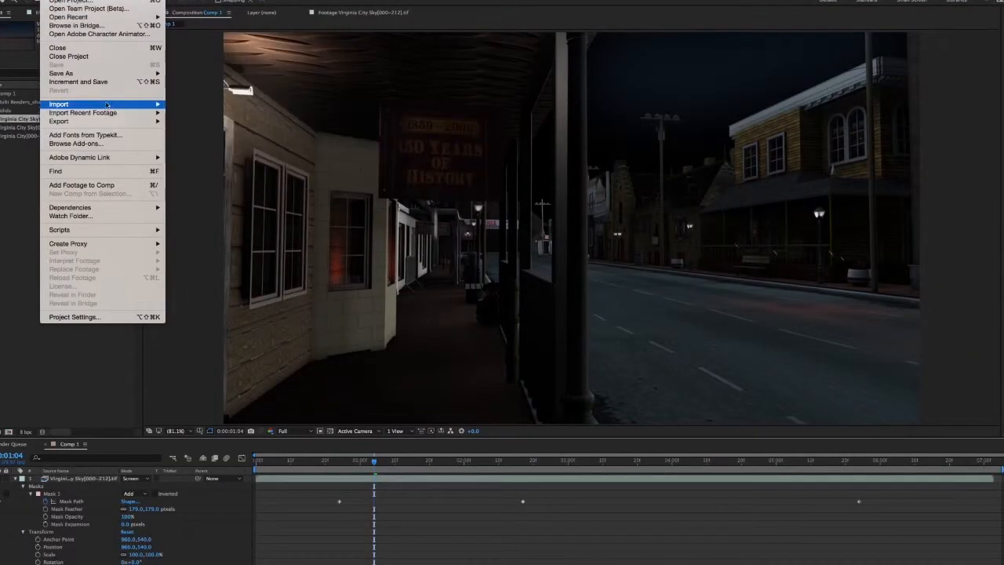
pyautogui.moveTo(107, 105)
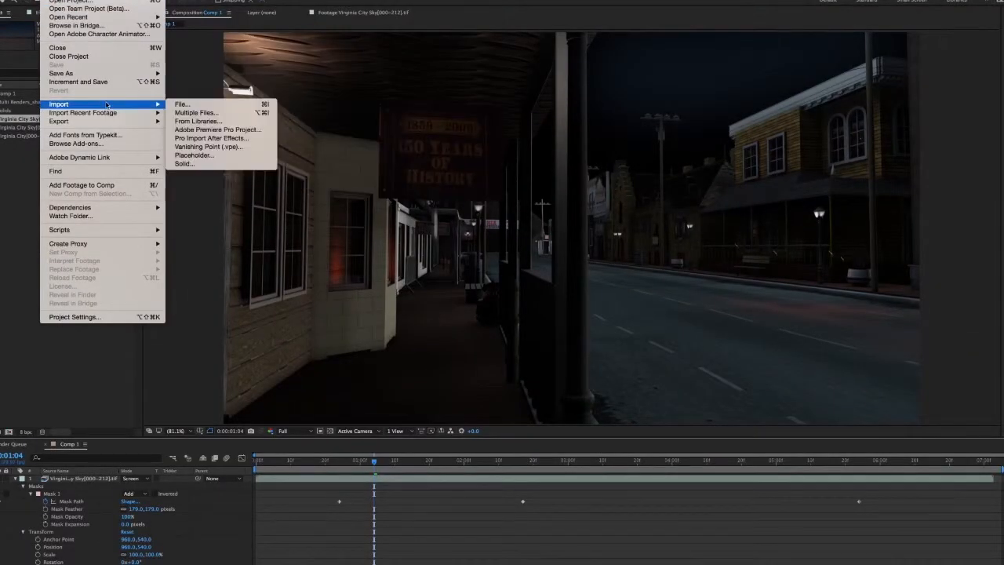
pyautogui.click(196, 113)
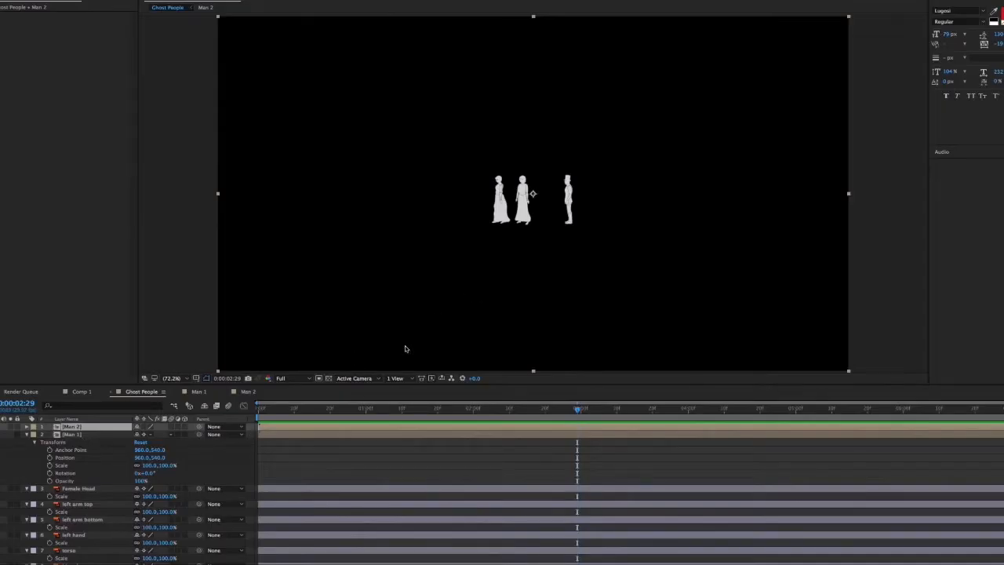
# Briefly show the Man 1 layer in Ghost People to compare it with the small figures, and hide it again
pyautogui.click(275, 436)
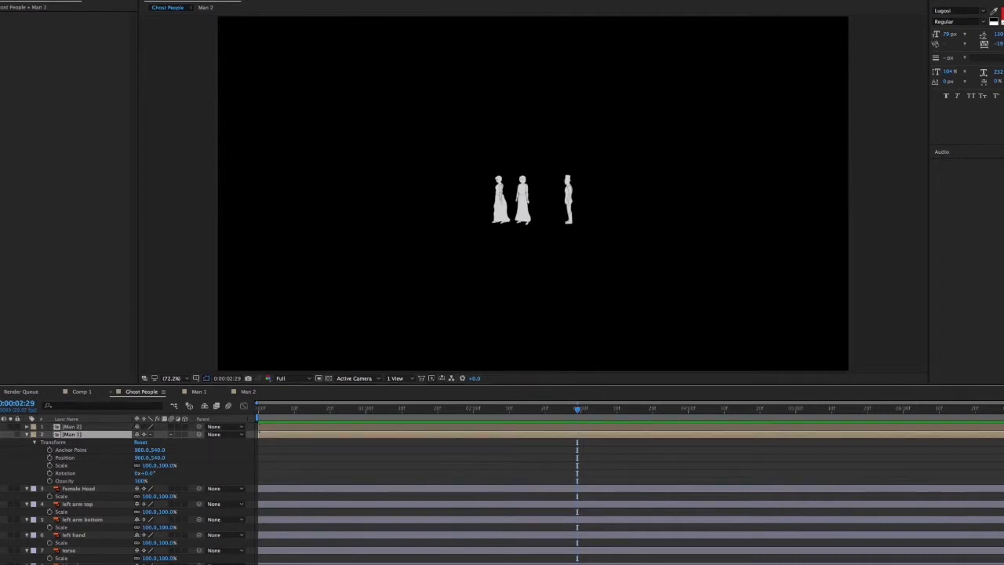
pyautogui.click(0, 434)
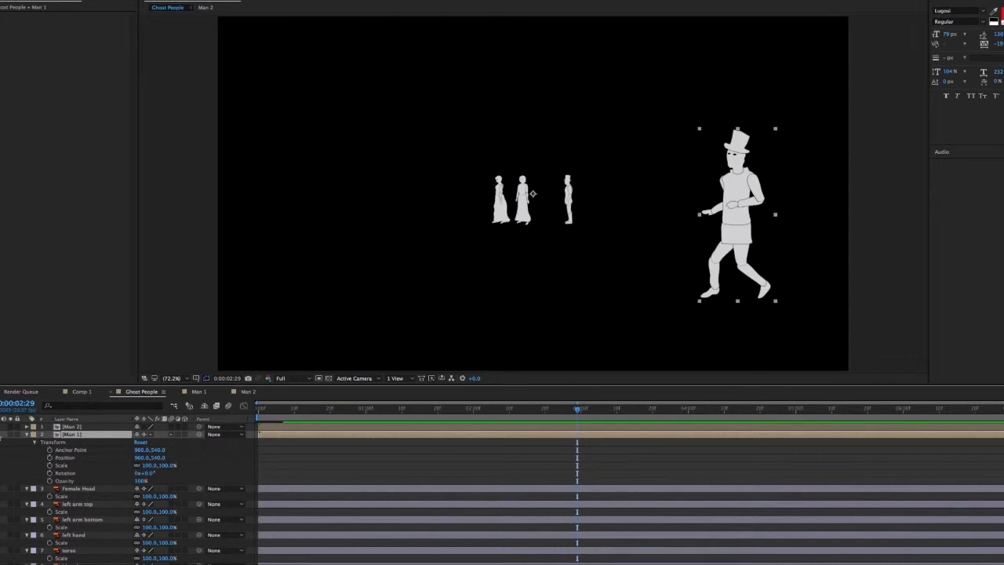
pyautogui.click(1, 436)
# Open the Man 2 composition from its layer in Ghost People and delete its existing null
pyautogui.doubleClick(300, 427)
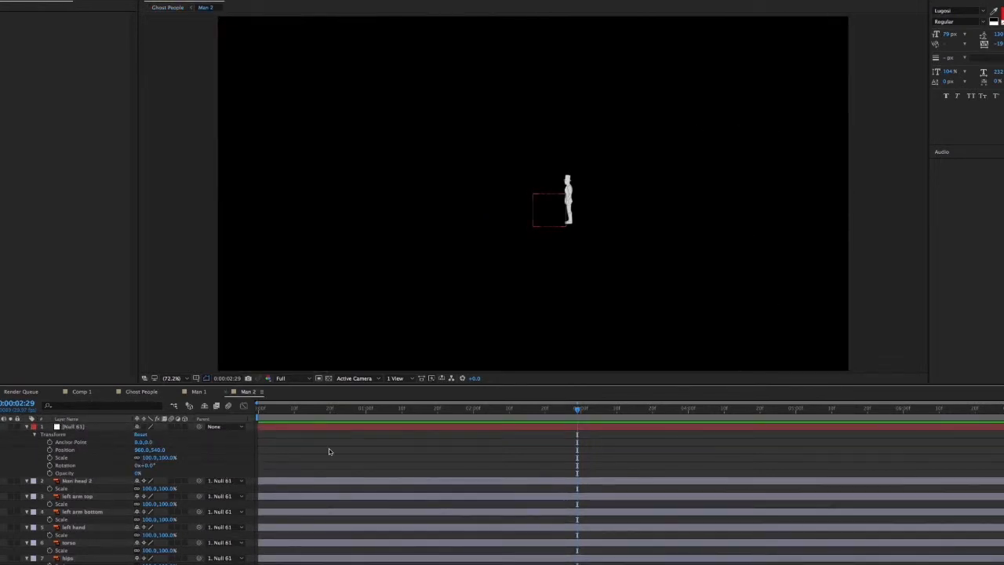
pyautogui.click(301, 432)
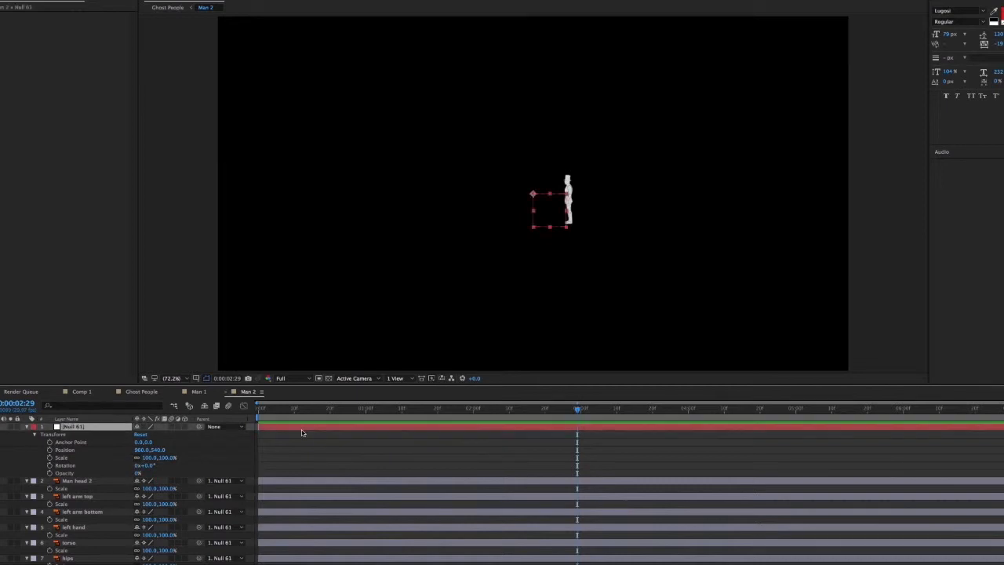
pyautogui.press('Delete')
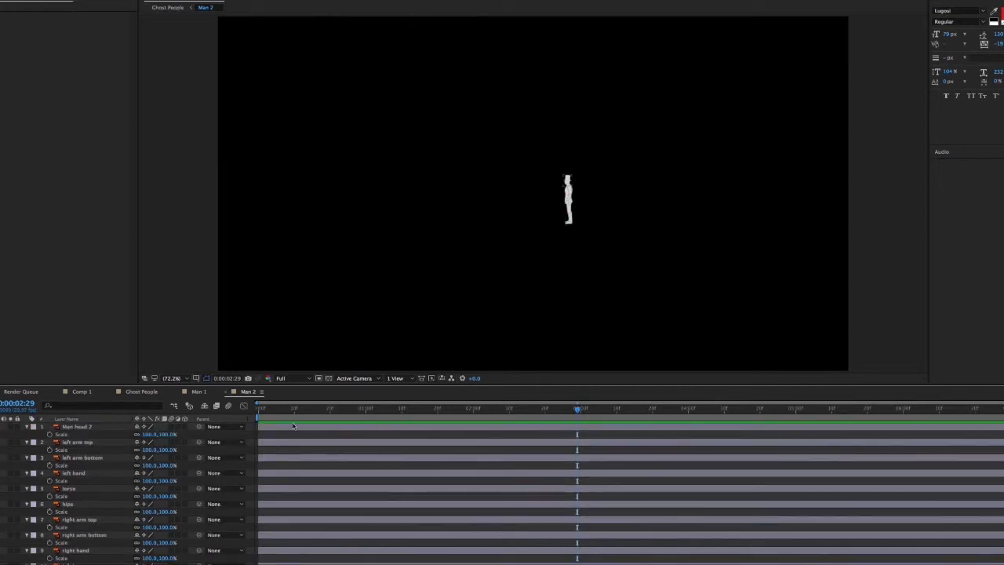
# Return to the first frame of Man 2 and add a new null object
pyautogui.press('Home')
pyautogui.click(116, 0)
pyautogui.moveTo(152, 0)
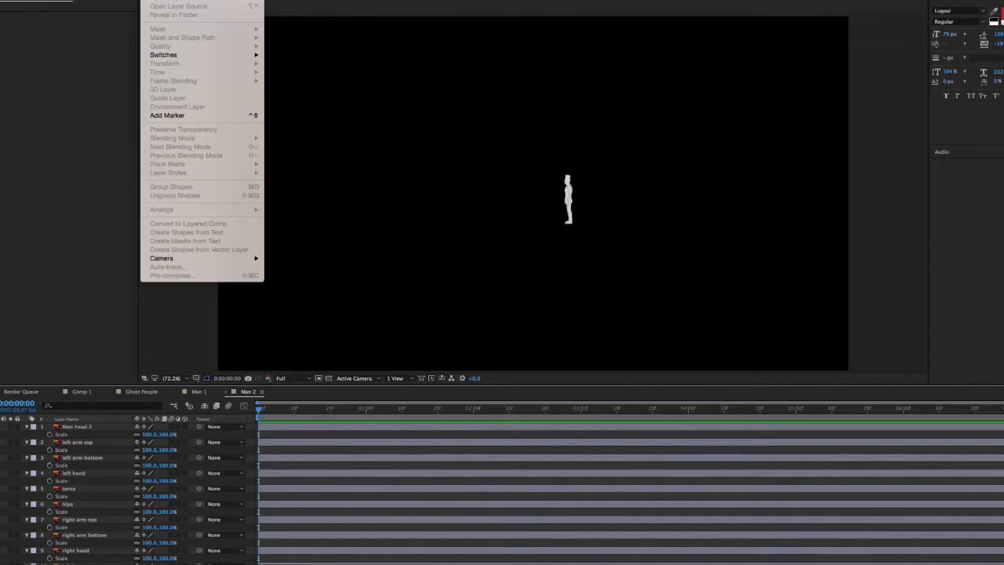
pyautogui.moveTo(235, 1)
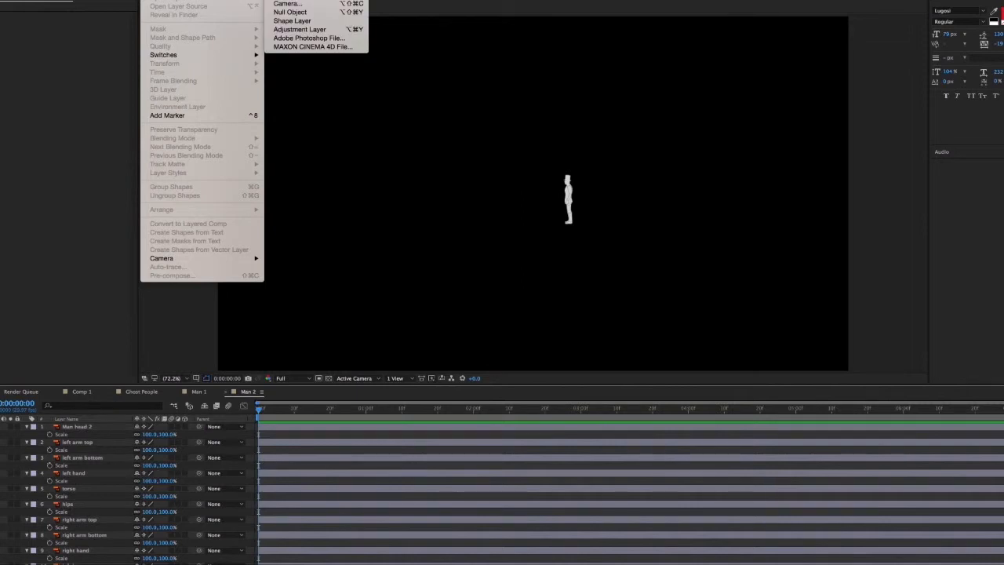
pyautogui.click(303, 13)
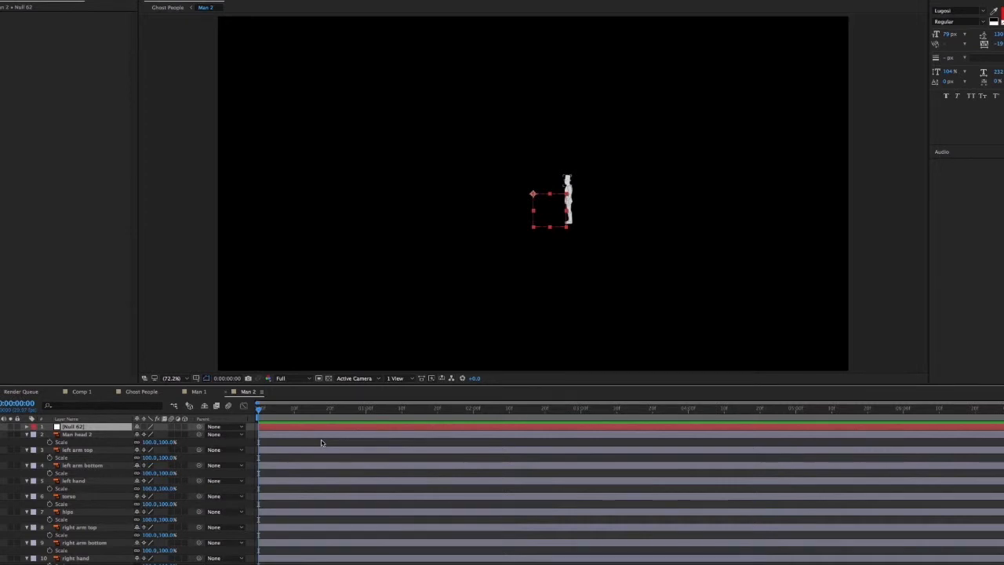
# Expand the new null's transform properties and parent the layers from Man head 2 through right hand to it
pyautogui.click(322, 442)
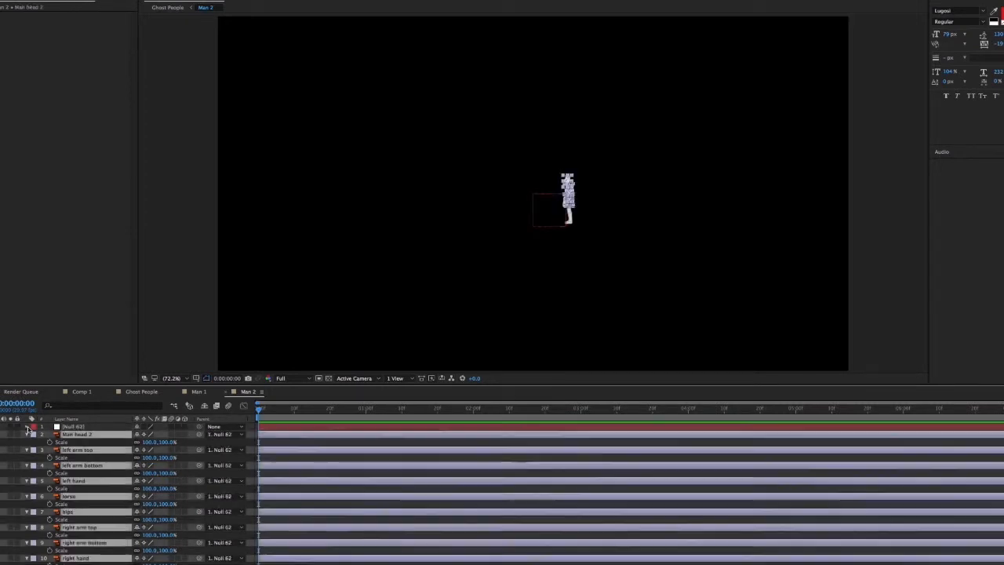
pyautogui.click(27, 426)
pyautogui.click(35, 435)
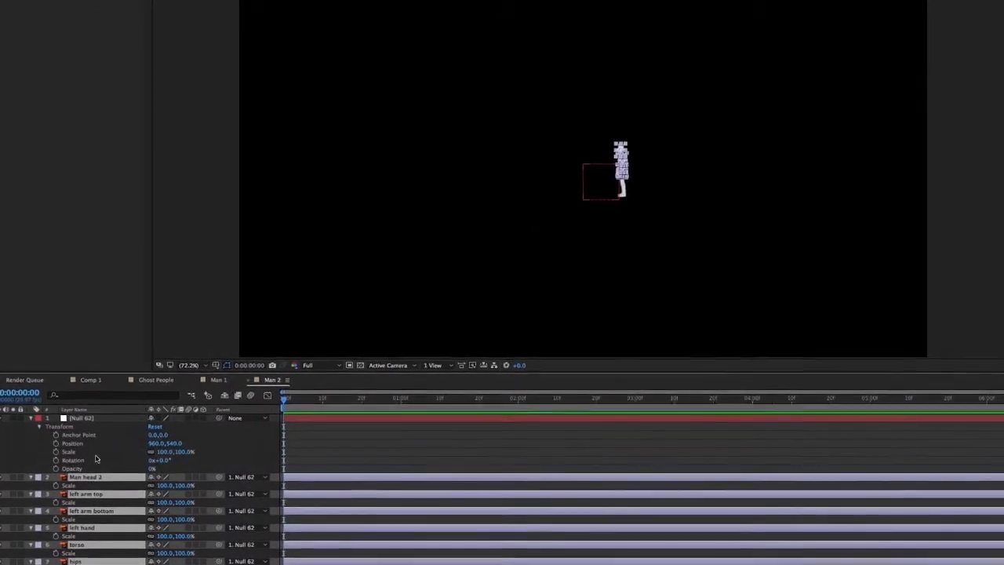
# Try to scale the null to 348%
pyautogui.click(163, 451)
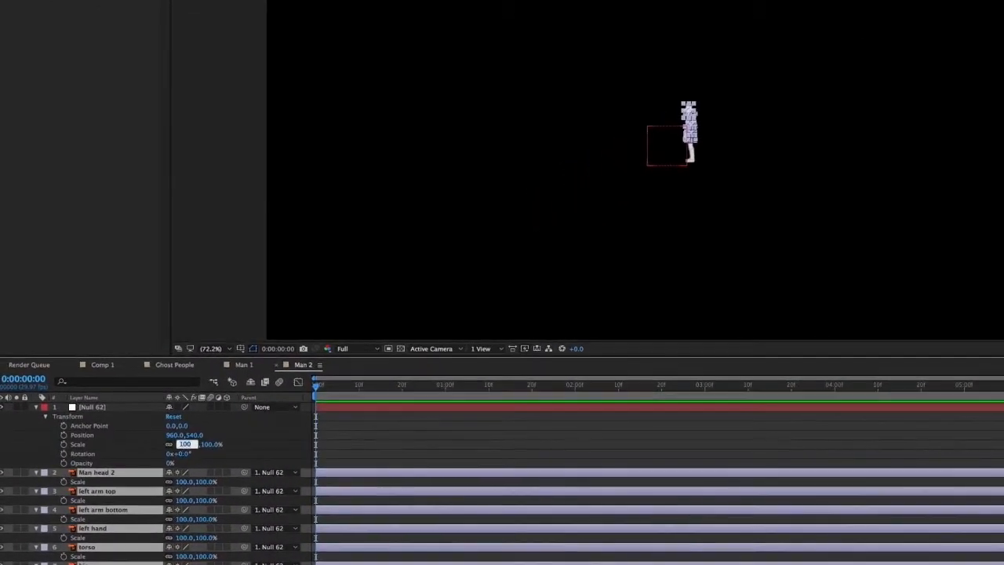
pyautogui.press('Return')
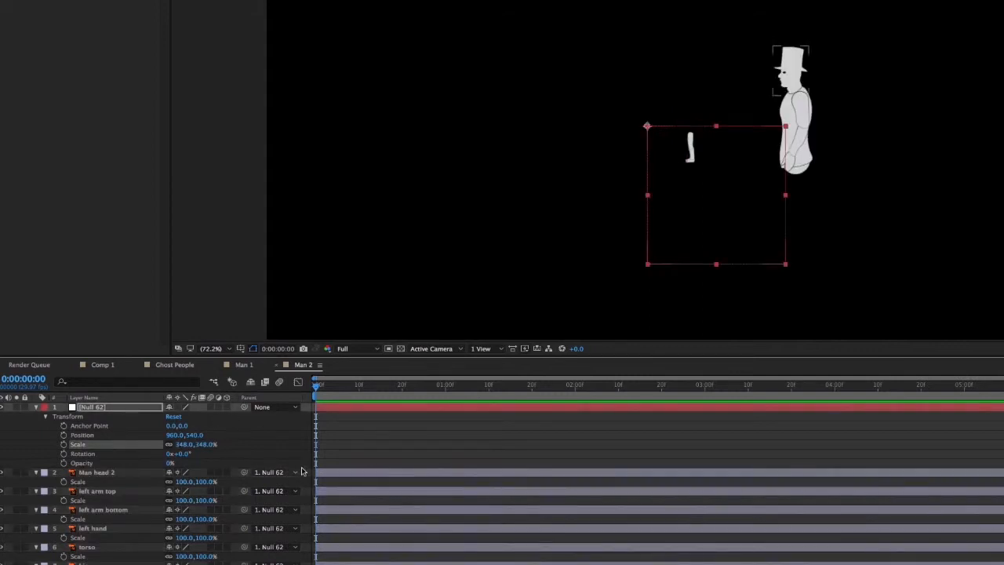
pyautogui.press('super+z')
# Select every body part layer in Man 2, including the legs and feet, and parent them all to the null
pyautogui.scroll(-5, 385, 440)
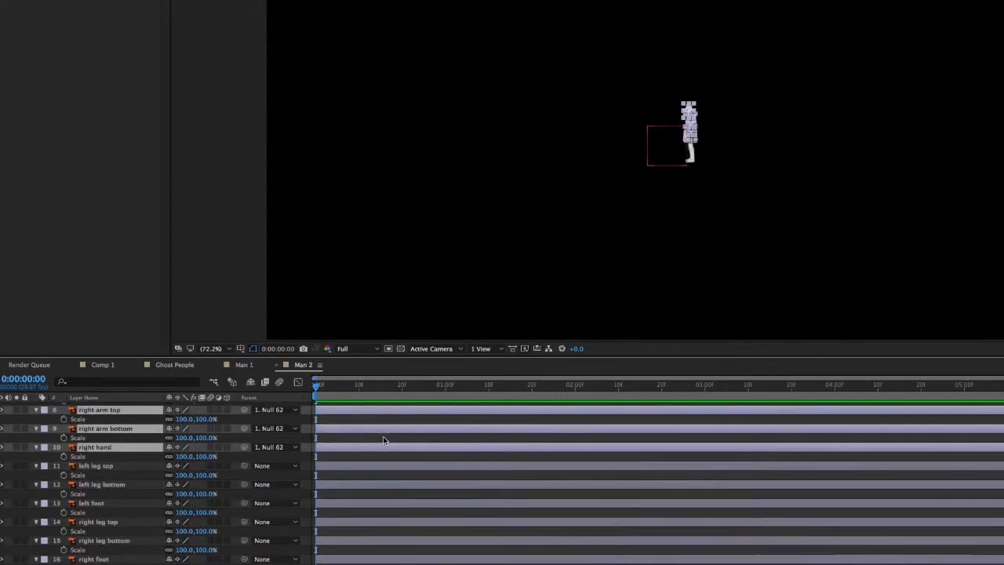
pyautogui.click(414, 553)
pyautogui.press('super+a')
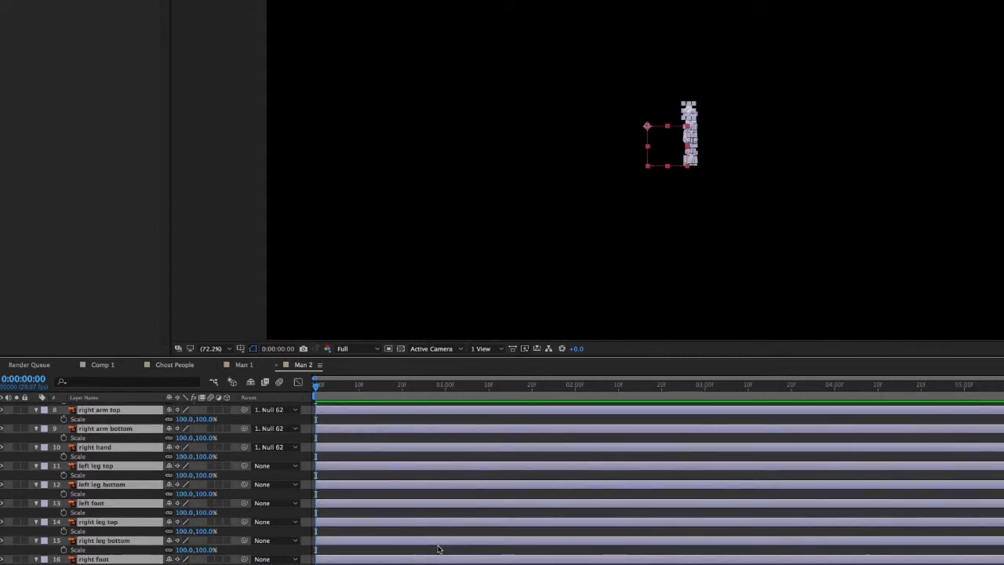
pyautogui.scroll(5, 438, 549)
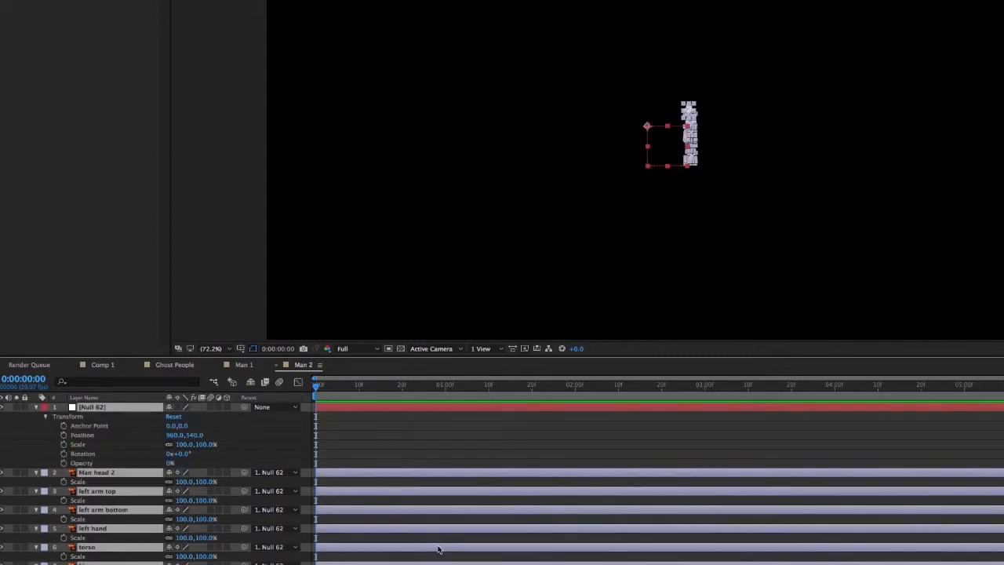
pyautogui.click(396, 414)
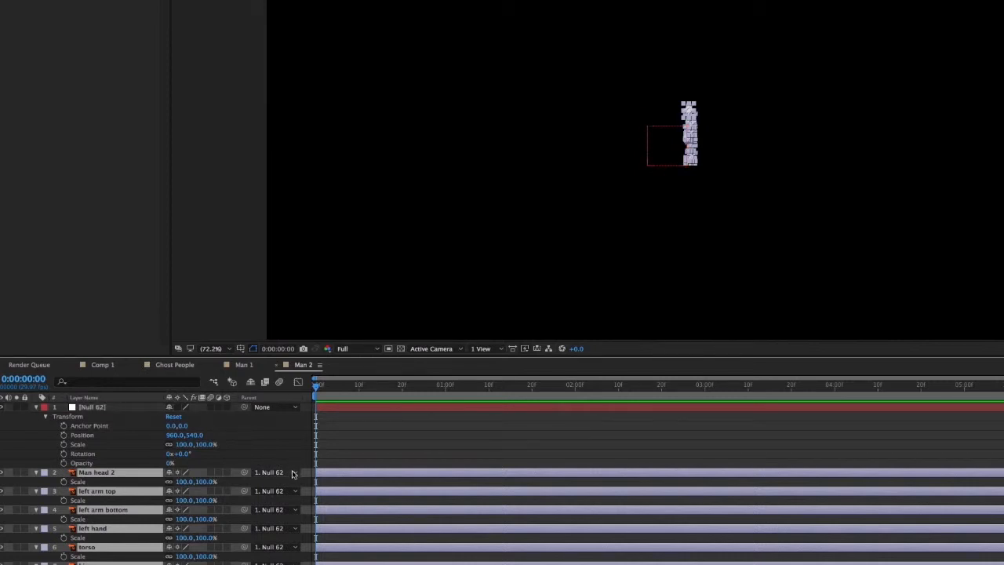
pyautogui.moveTo(245, 474); pyautogui.dragTo(113, 409)
pyautogui.scroll(-5, 465, 416)
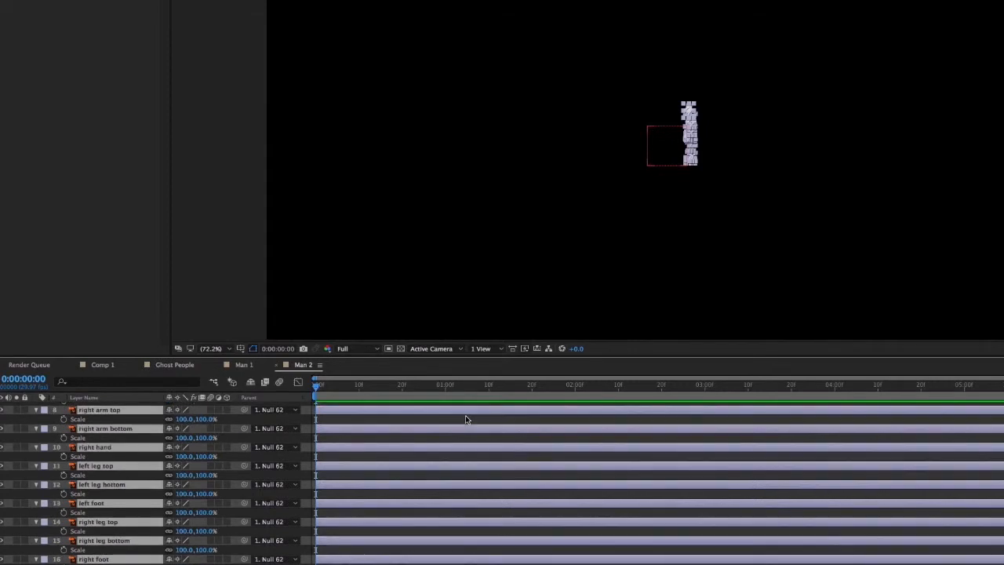
# Set the null's scale to 348% to enlarge the whole figure
pyautogui.scroll(5, 465, 416)
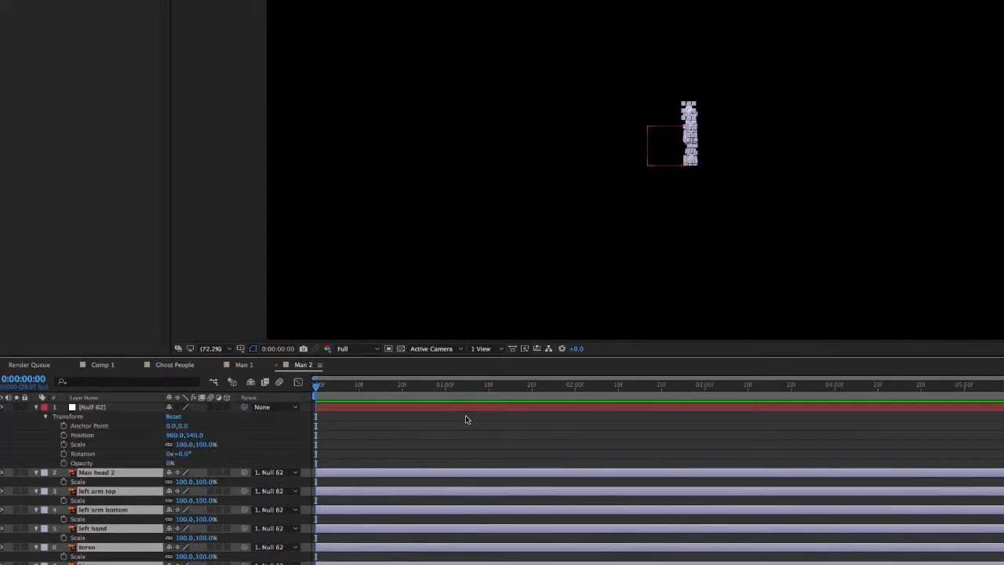
pyautogui.click(184, 445)
pyautogui.write('348')
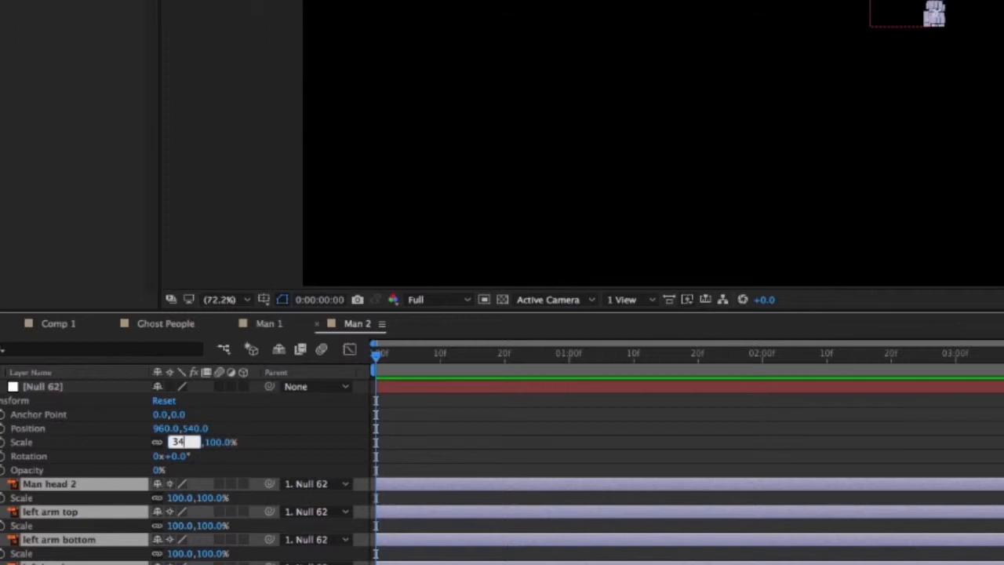
pyautogui.press('Return')
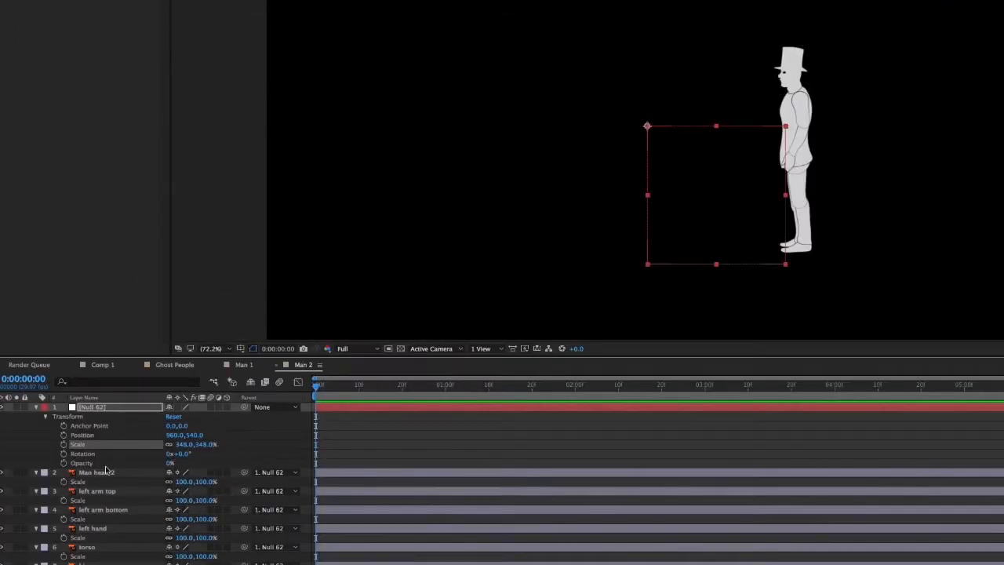
# Move the null horizontally to an X position of 1157 and hide it in the composition
pyautogui.moveTo(173, 435); pyautogui.dragTo(246, 403)
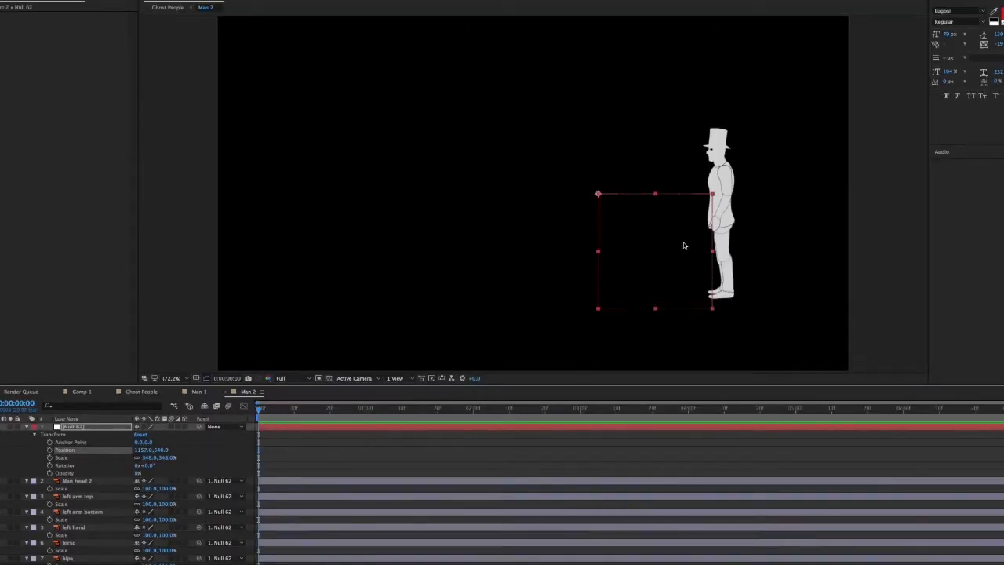
pyautogui.press('/')
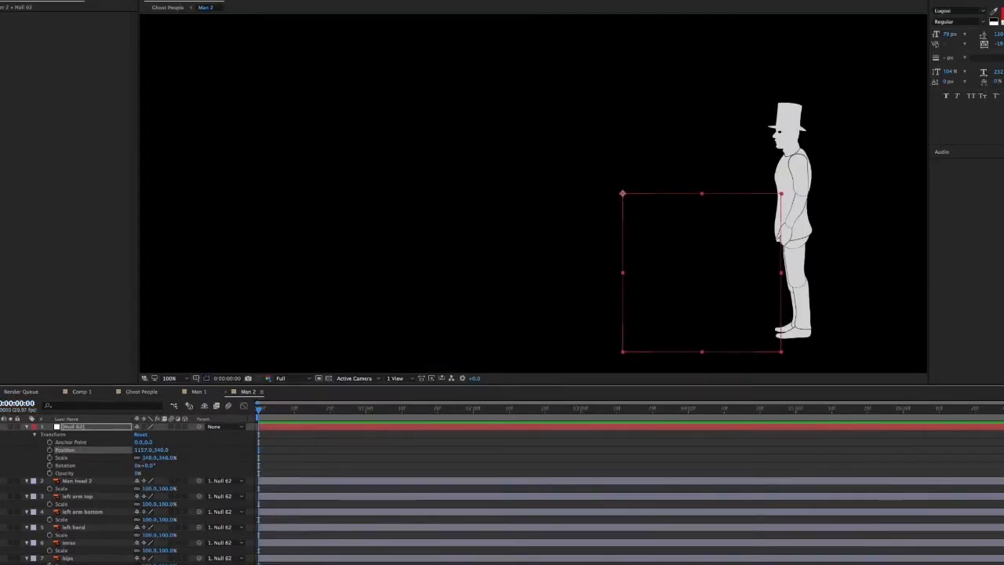
pyautogui.click(1, 428)
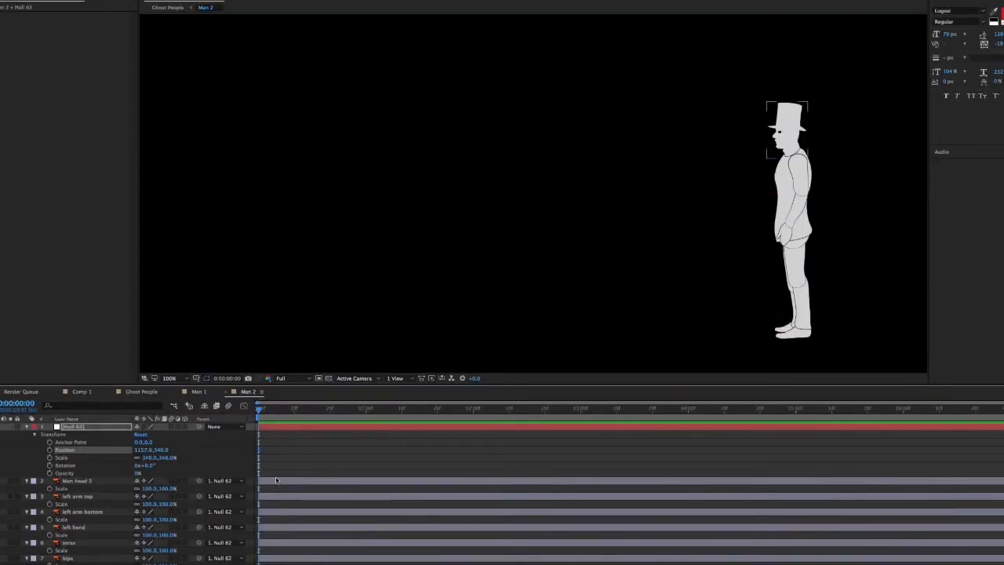
# Move the Man head 2 layer's anchor point from the head's centre down to the neck joint
pyautogui.click(276, 481)
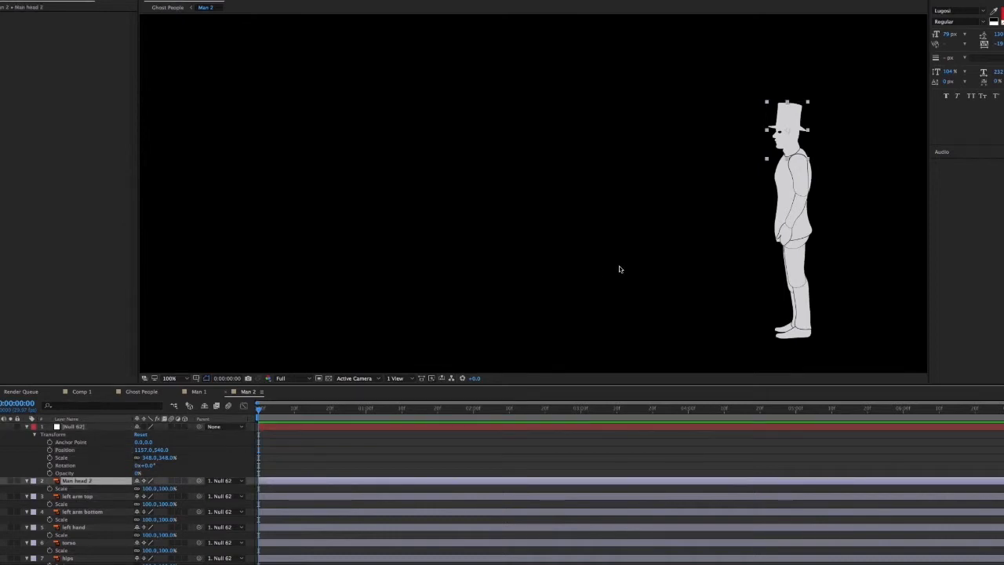
pyautogui.moveTo(620, 266); pyautogui.dragTo(471, 247)
pyautogui.press('.')
pyautogui.moveTo(591, 195); pyautogui.dragTo(584, 314)
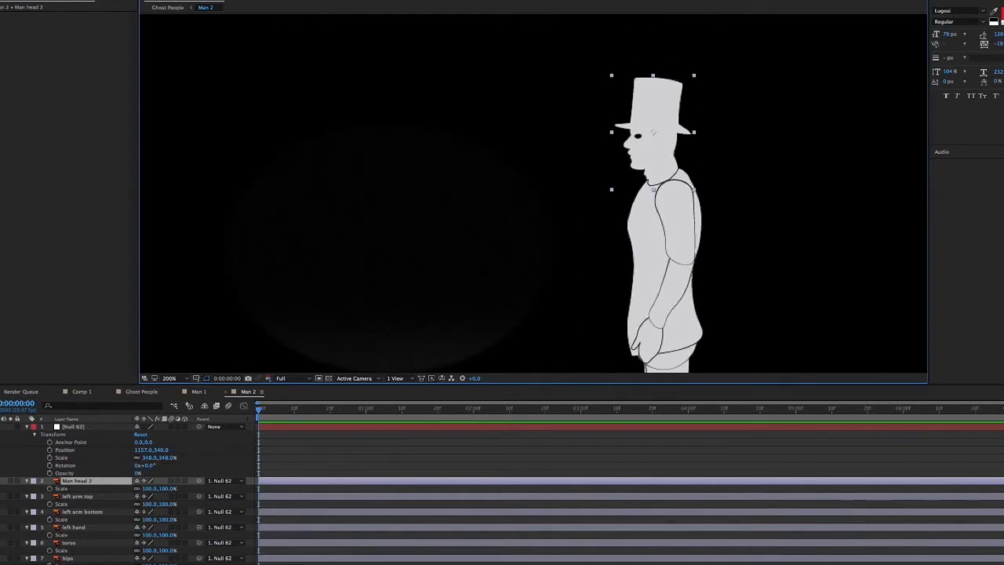
pyautogui.moveTo(653, 133); pyautogui.dragTo(661, 179)
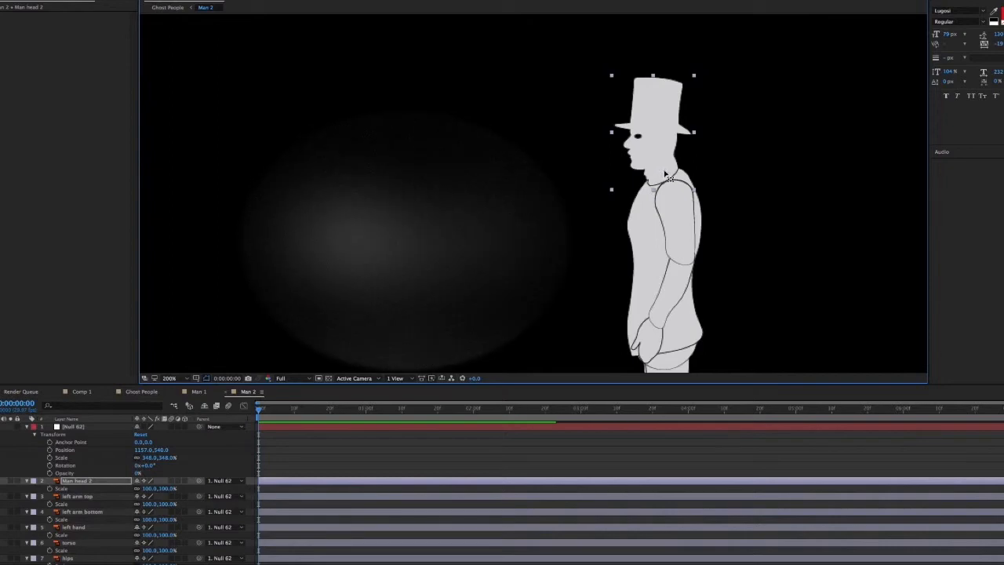
# Move the left arm top layer's anchor point to the shoulder and the left arm bottom layer's anchor point to the elbow
pyautogui.click(498, 497)
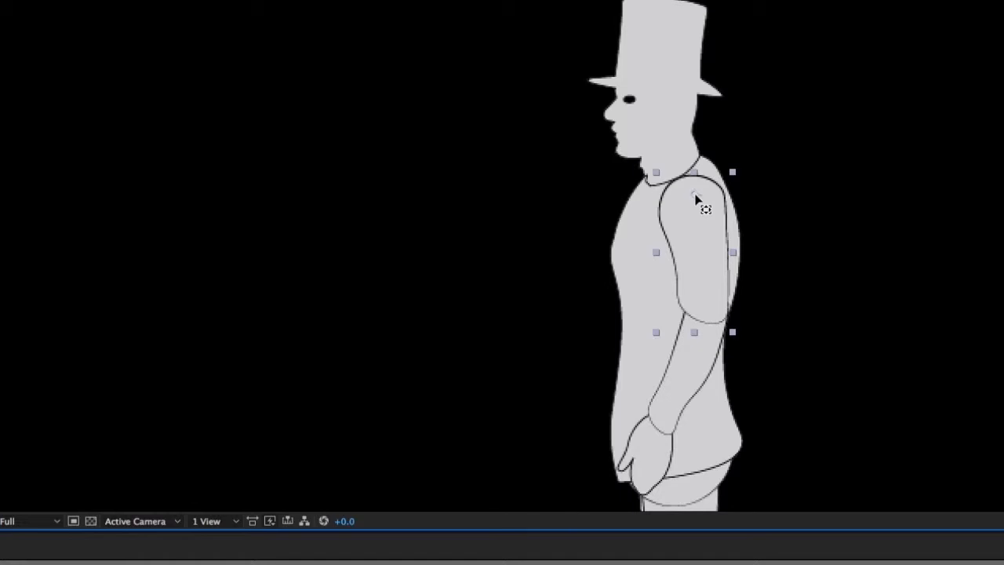
pyautogui.click(672, 487)
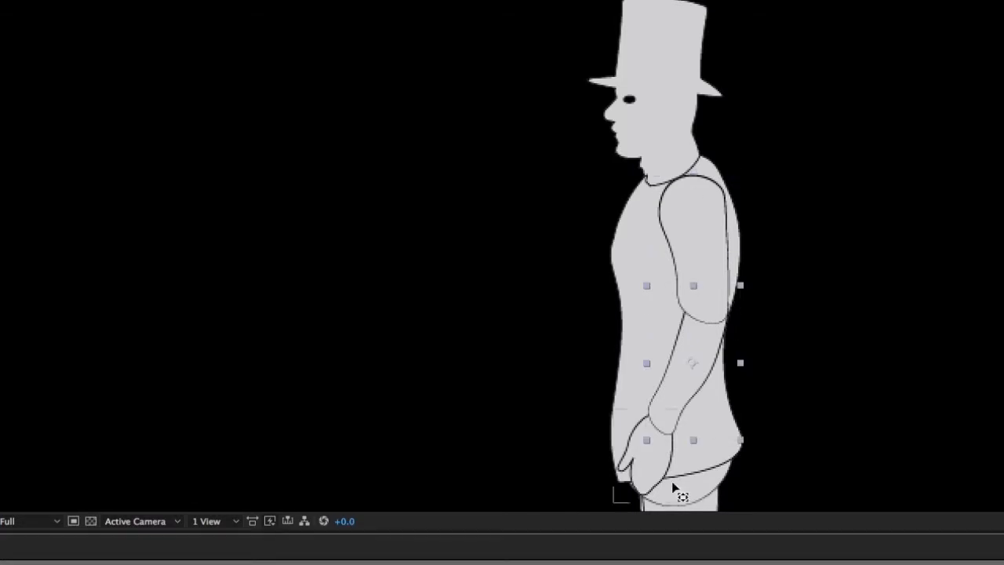
pyautogui.moveTo(690, 361); pyautogui.dragTo(707, 315)
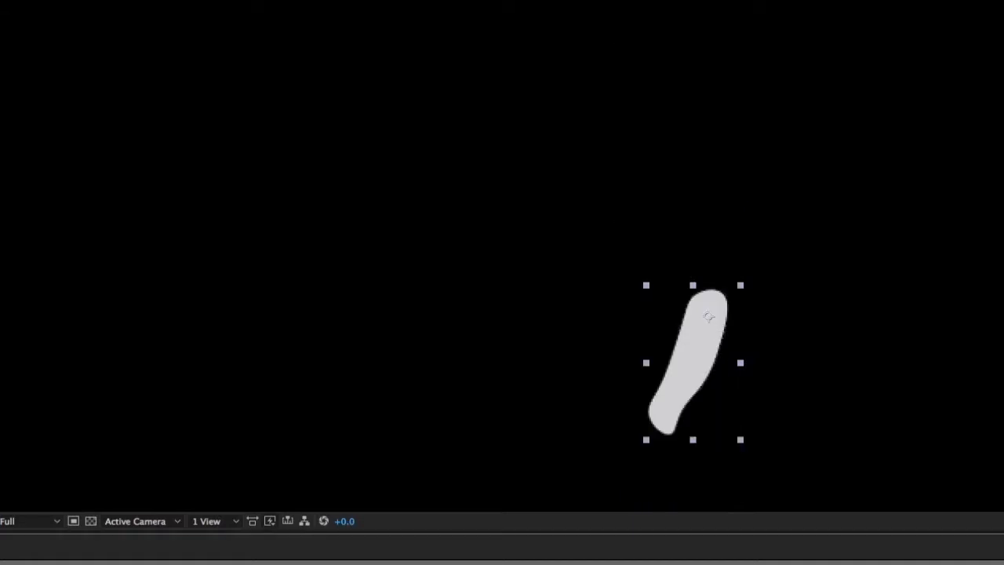
pyautogui.click(705, 314)
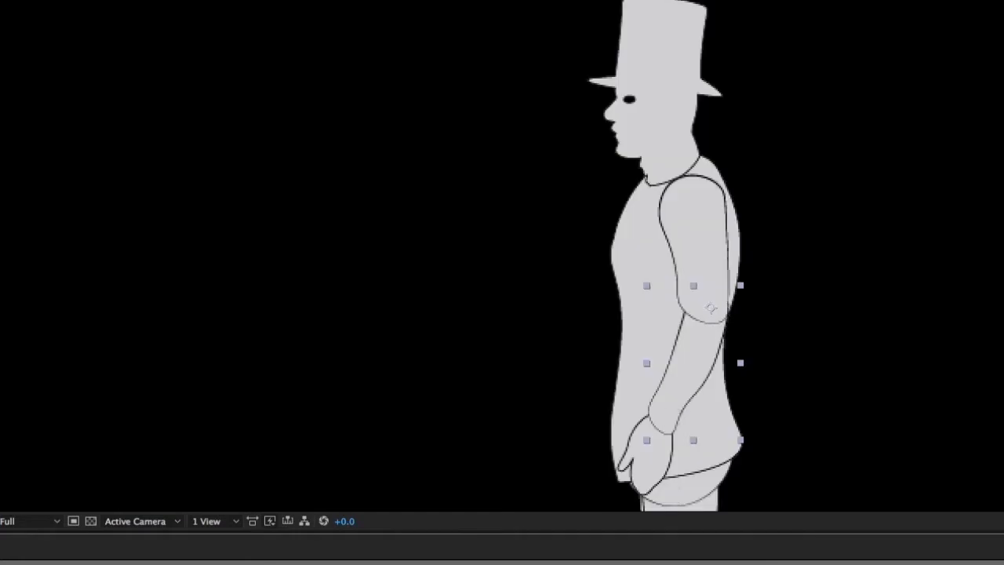
# Isolate the left hand layer, move its anchor point up to the wrist, and bring back the other layers
pyautogui.click(11, 519)
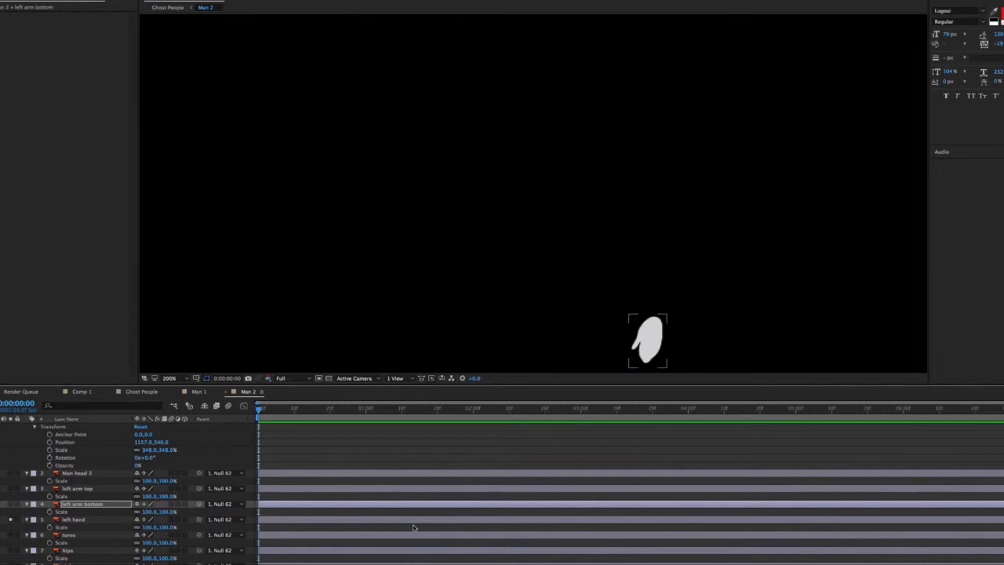
pyautogui.click(414, 520)
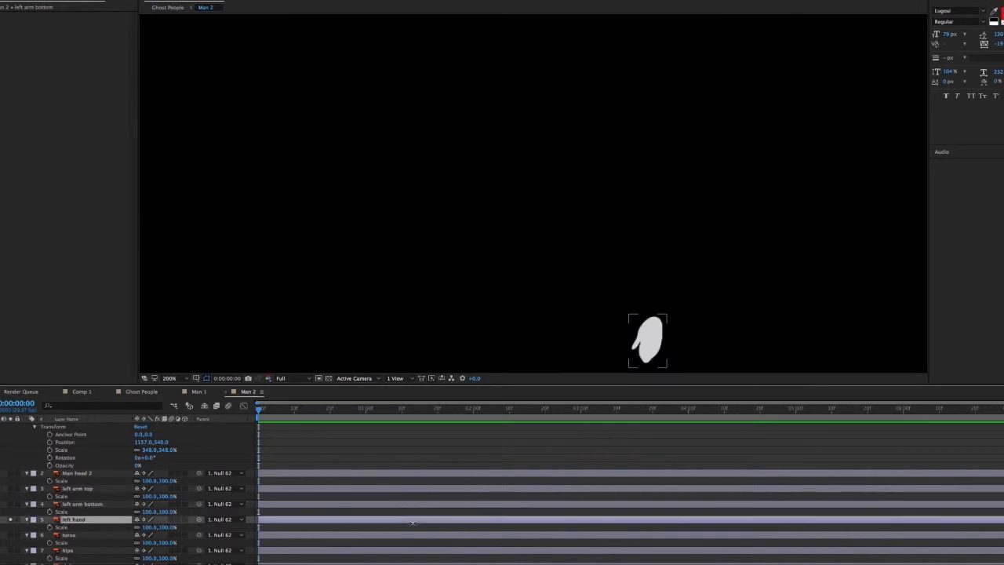
pyautogui.click(651, 343)
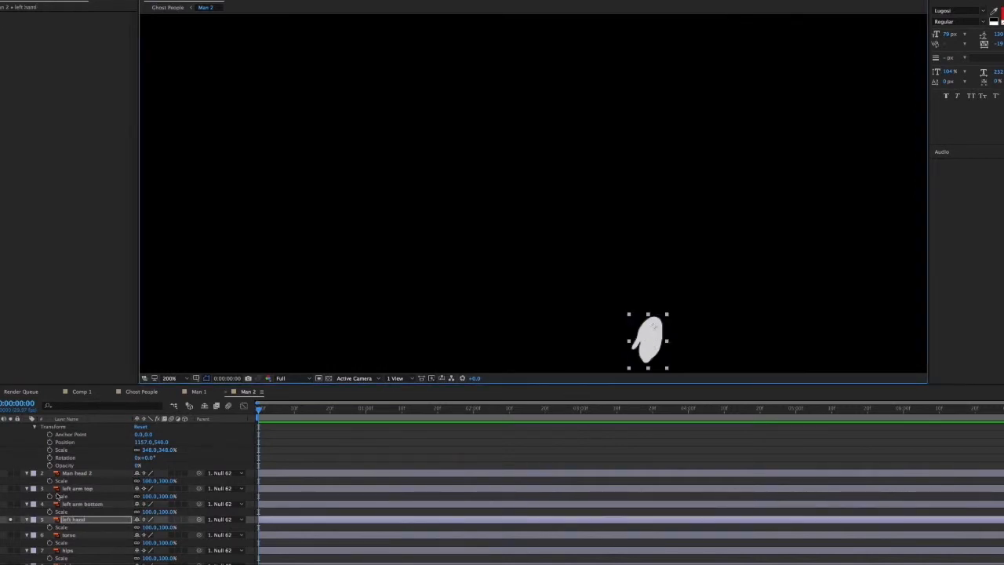
pyautogui.click(10, 519)
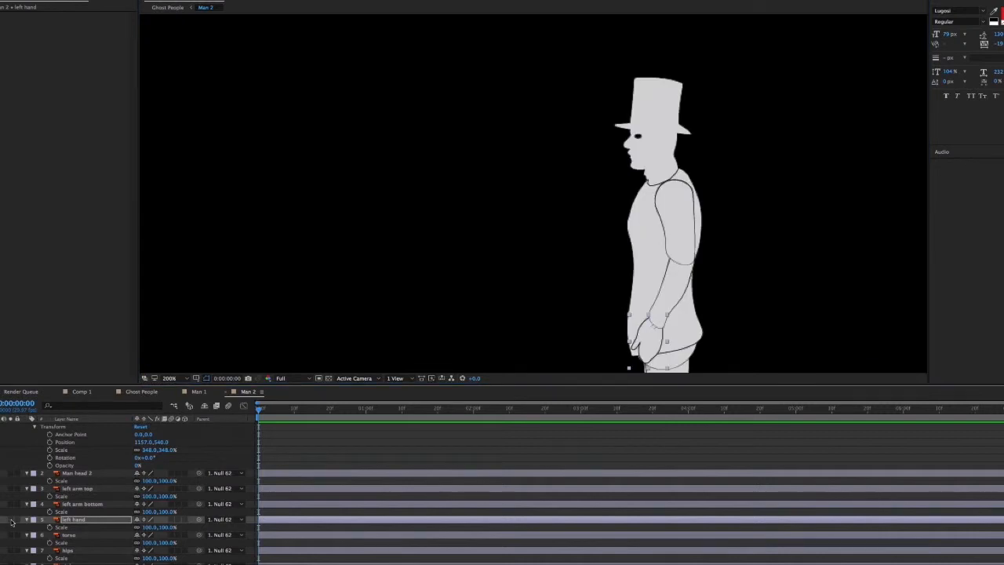
# Move the isolated right foot layer's anchor point back to the ankle and bring back the whole figure
pyautogui.scroll(-2, 87, 506)
pyautogui.click(268, 504)
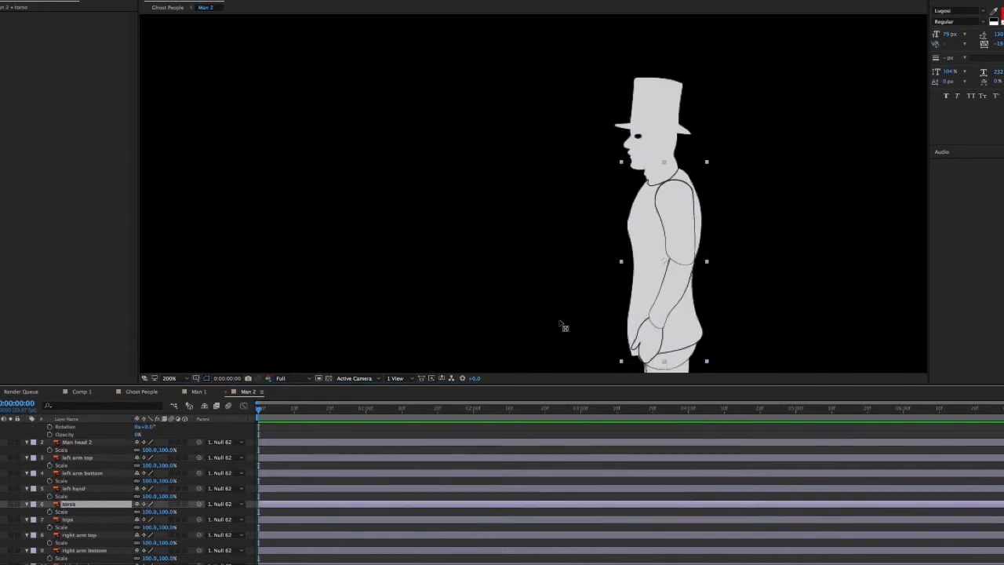
pyautogui.press(',')
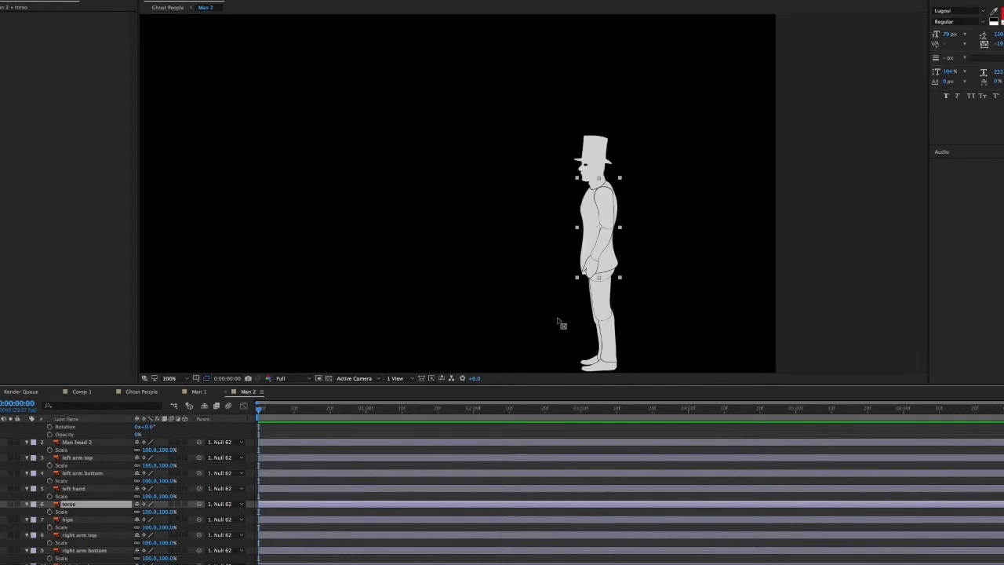
pyautogui.press('.')
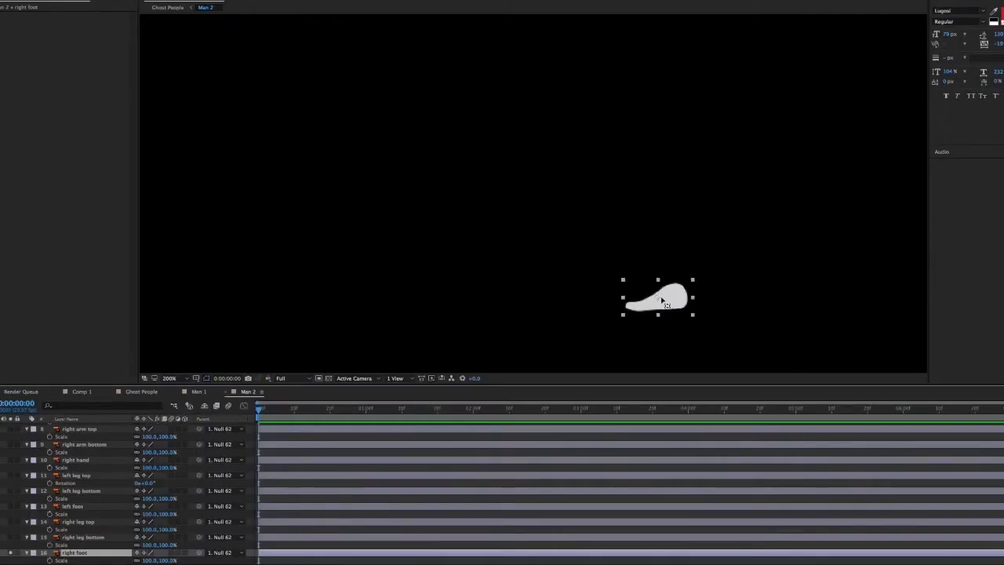
pyautogui.moveTo(659, 297)
pyautogui.mouseDown()
pyautogui.moveTo(693, 294)
pyautogui.moveTo(674, 297)
pyautogui.mouseUp()
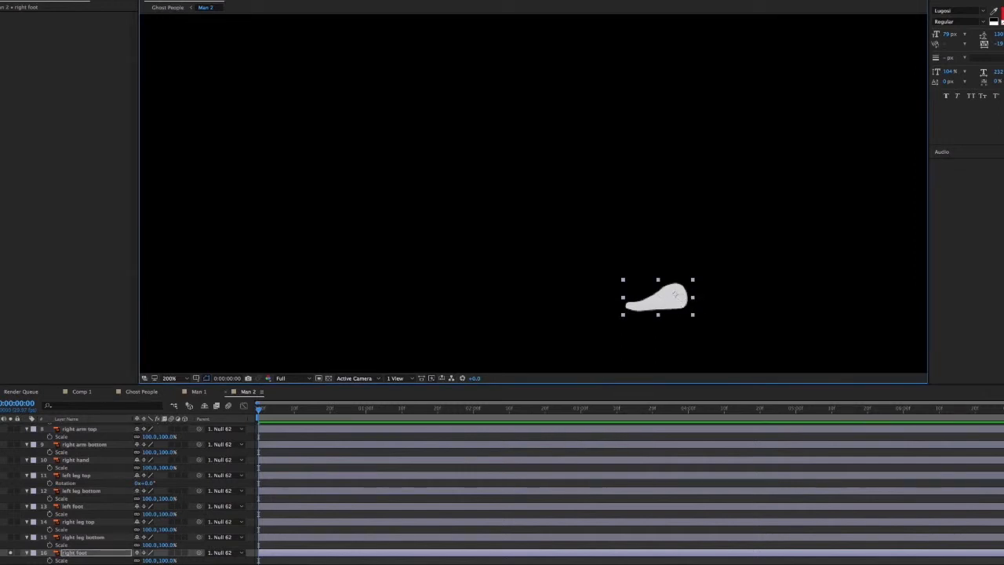
pyautogui.click(10, 553)
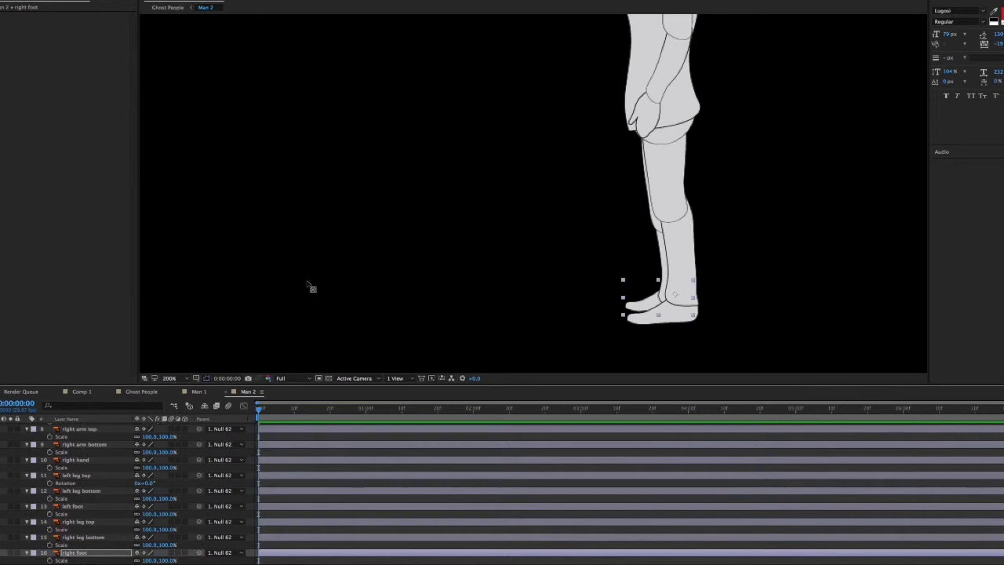
# Collapse the null layer's transform properties in the Man 2 timeline
pyautogui.press(',')
pyautogui.moveTo(383, 292); pyautogui.dragTo(389, 305)
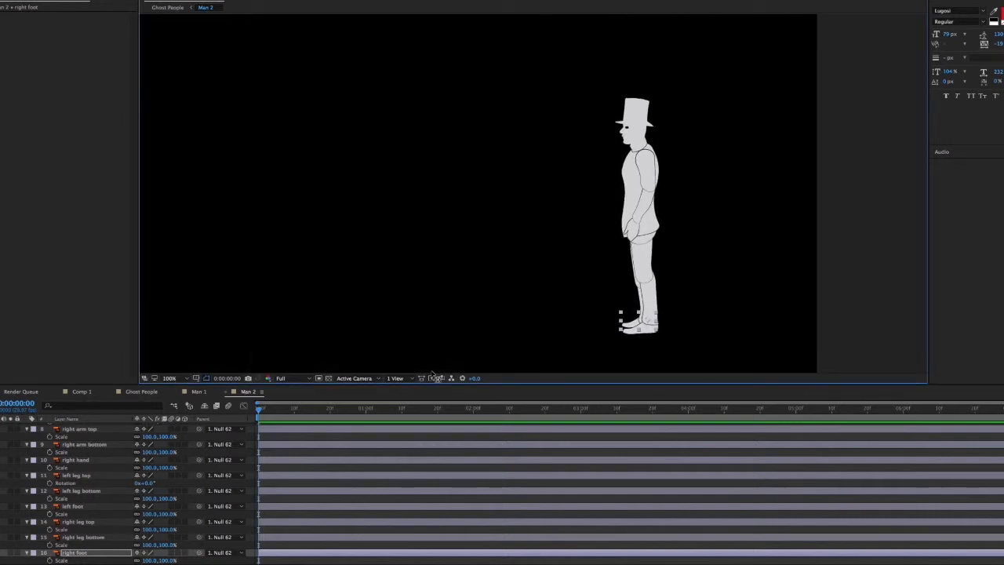
pyautogui.scroll(6, 426, 487)
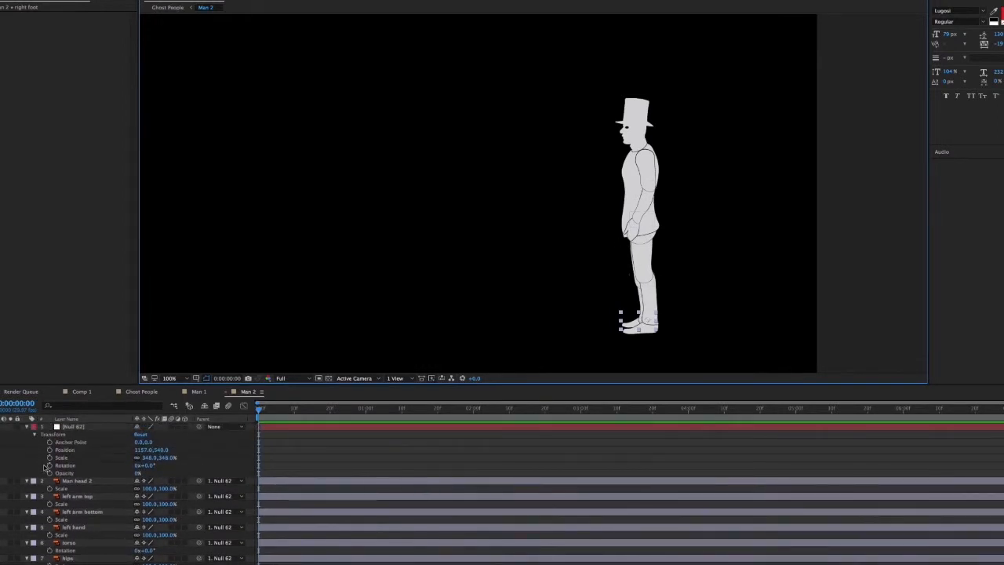
pyautogui.click(27, 427)
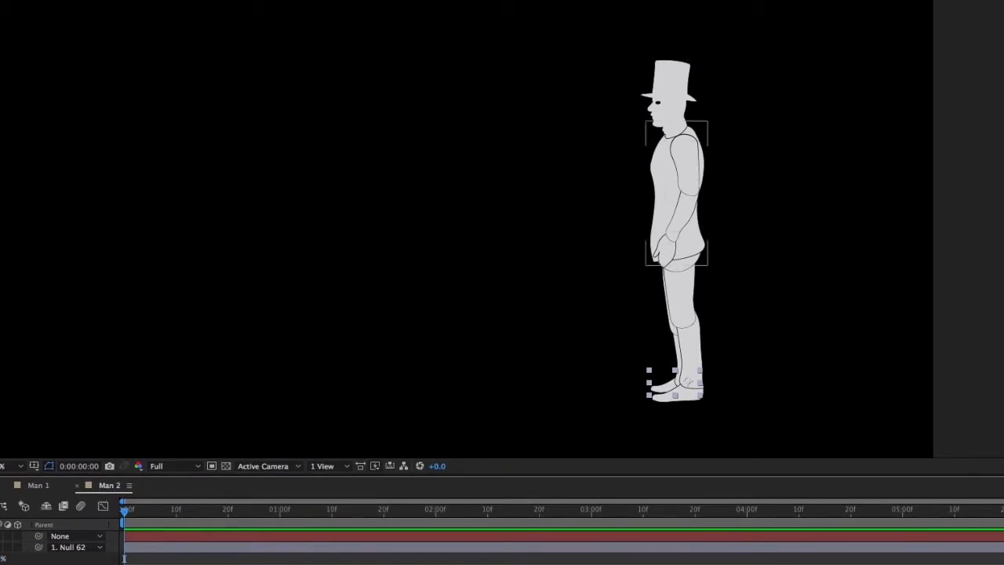
pyautogui.click(667, 251)
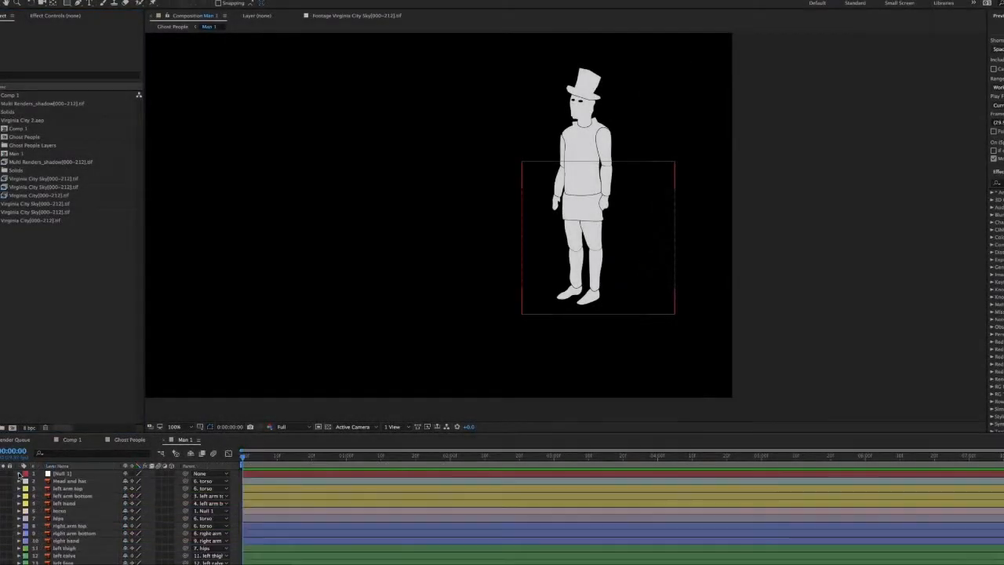
# Open the Duik Bassel script for the Man 1 composition and look at its links and constraints rigging tools
pyautogui.scroll(-7, 185, 534)
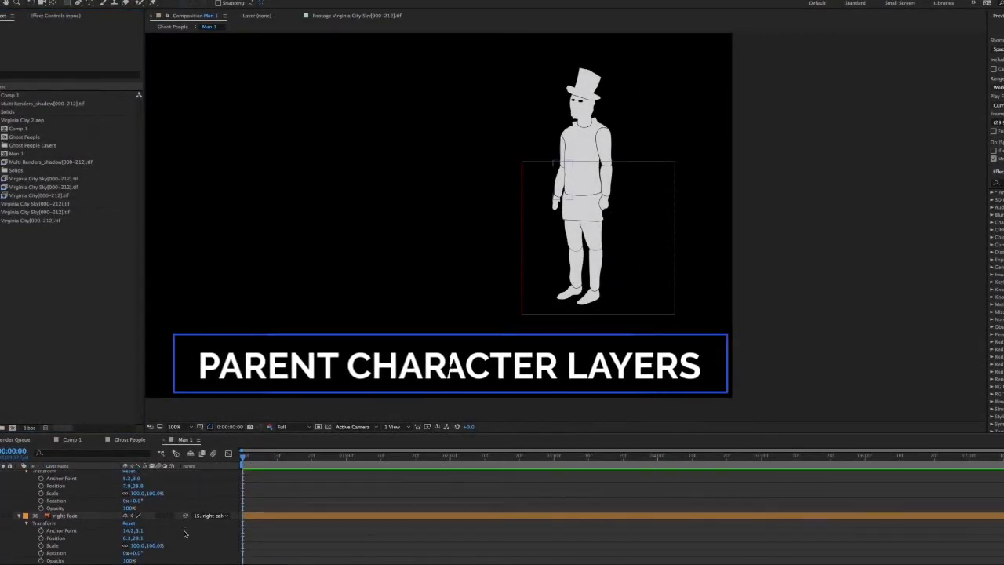
pyautogui.moveTo(370, 263); pyautogui.dragTo(515, 283)
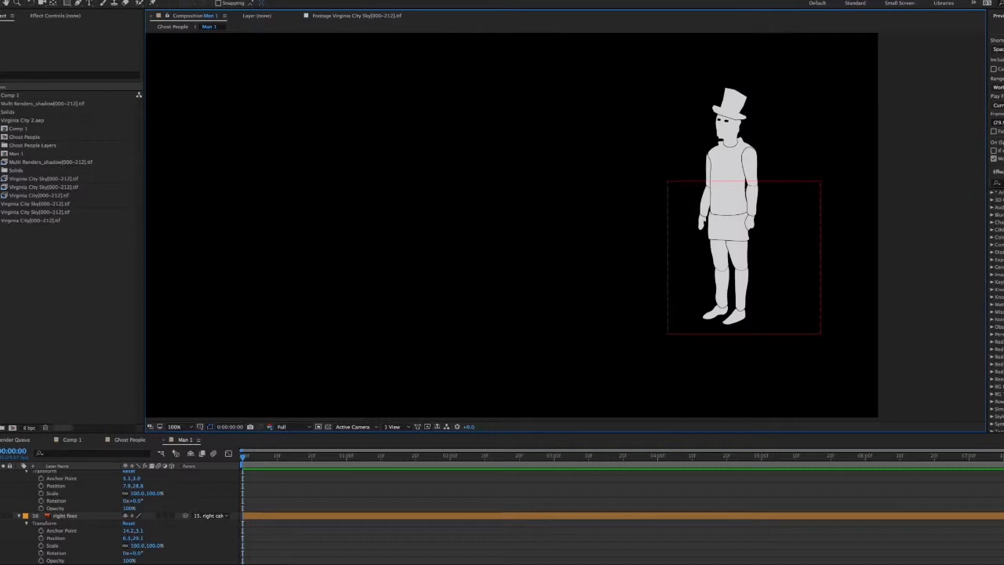
pyautogui.click(247, 1)
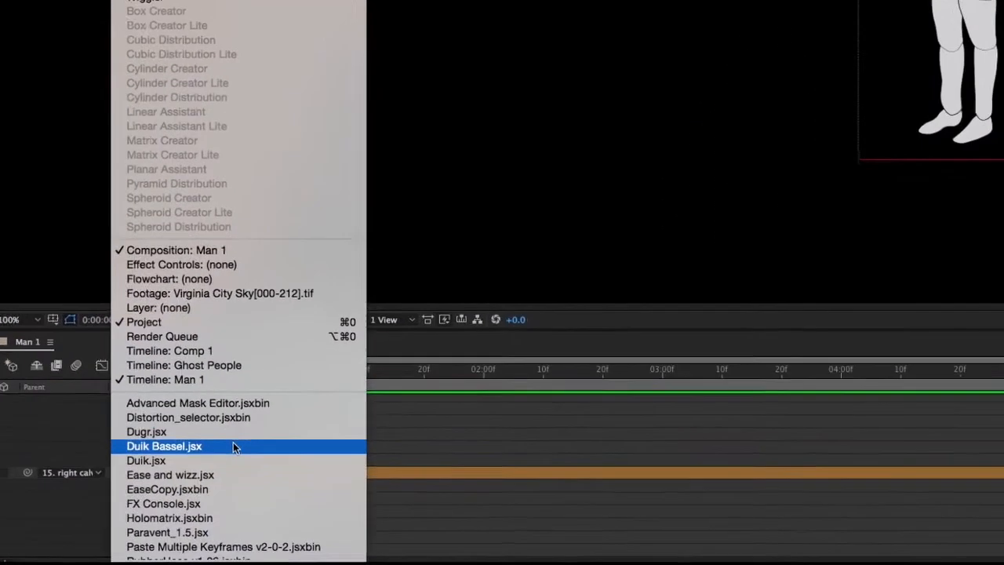
pyautogui.click(257, 495)
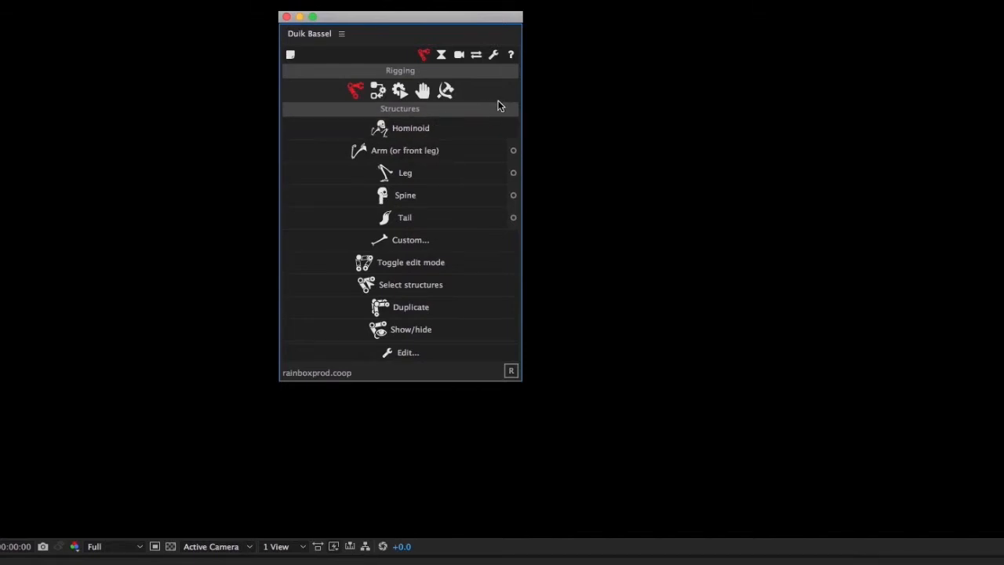
pyautogui.click(377, 92)
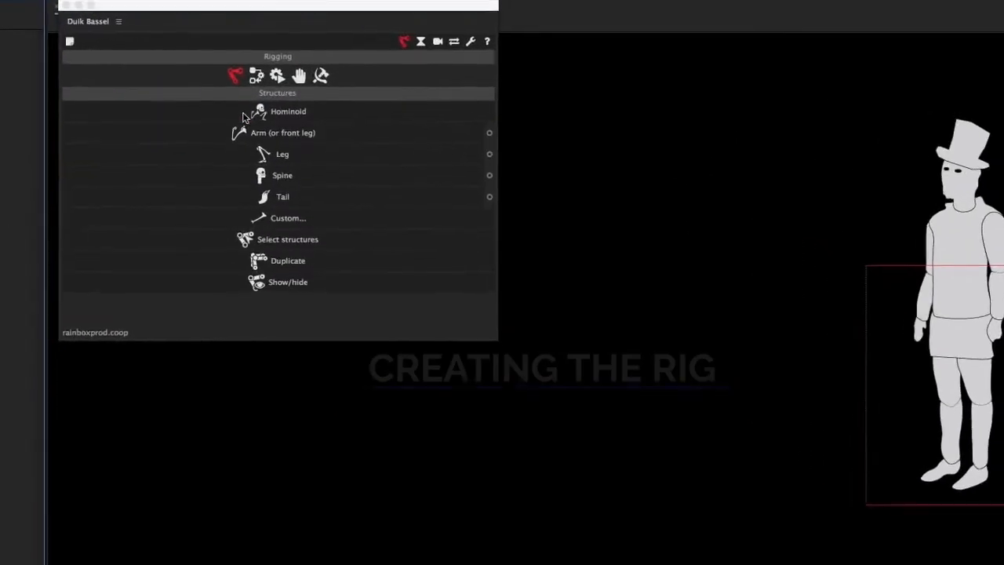
# Create a complete Hominoid bone structure in Man 1 and dock the Duik Bassel panel beside the composition view
pyautogui.click(286, 112)
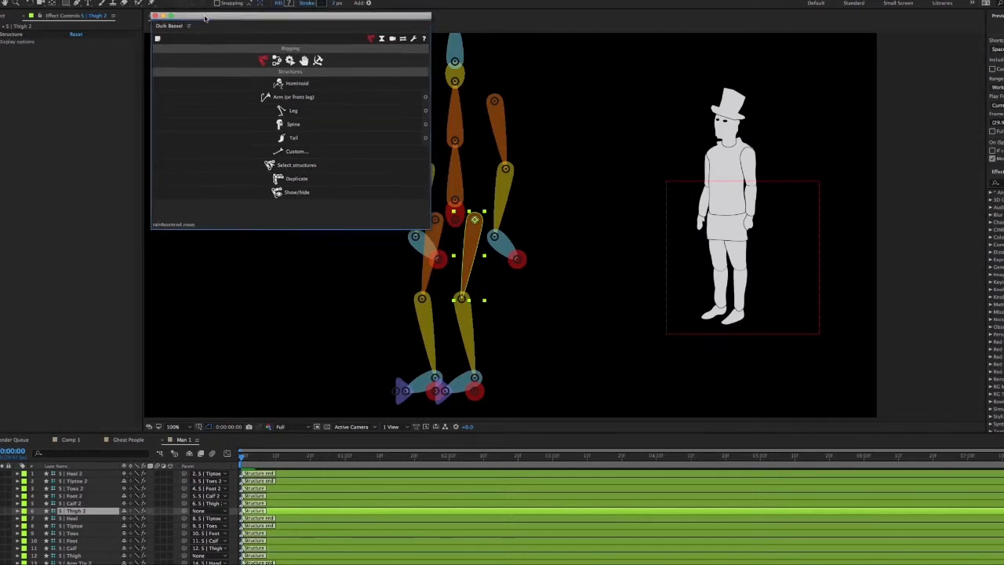
pyautogui.moveTo(205, 17); pyautogui.dragTo(36, 63)
pyautogui.moveTo(261, 276); pyautogui.dragTo(141, 284)
pyautogui.press(',')
pyautogui.click(174, 426)
pyautogui.click(180, 435)
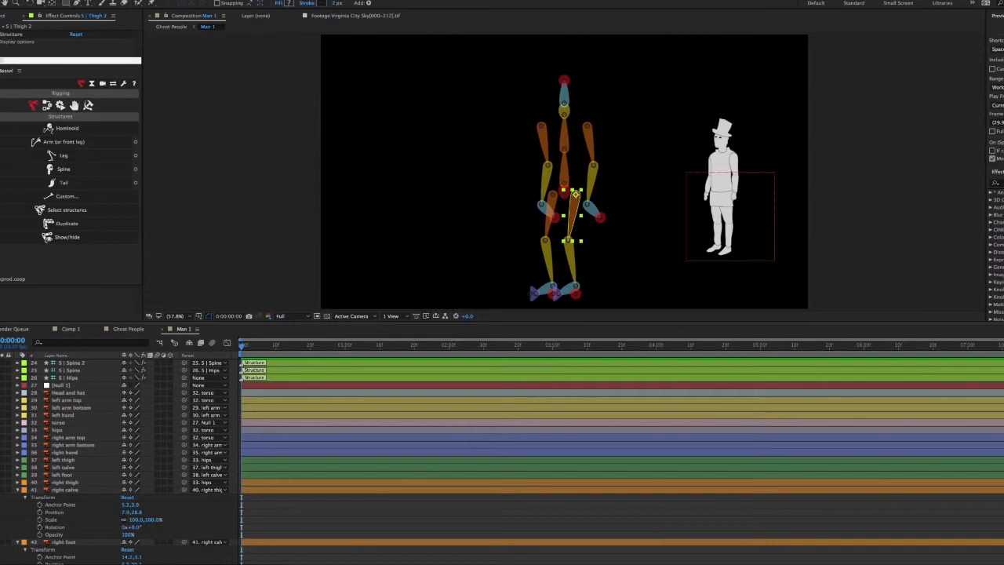
pyautogui.click(57, 0)
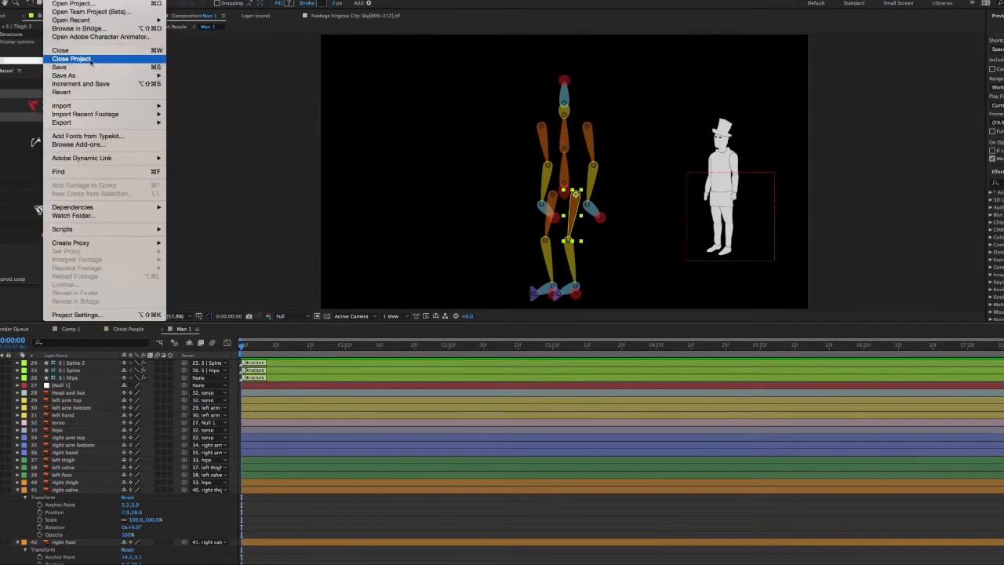
pyautogui.click(561, 367)
pyautogui.click(554, 298)
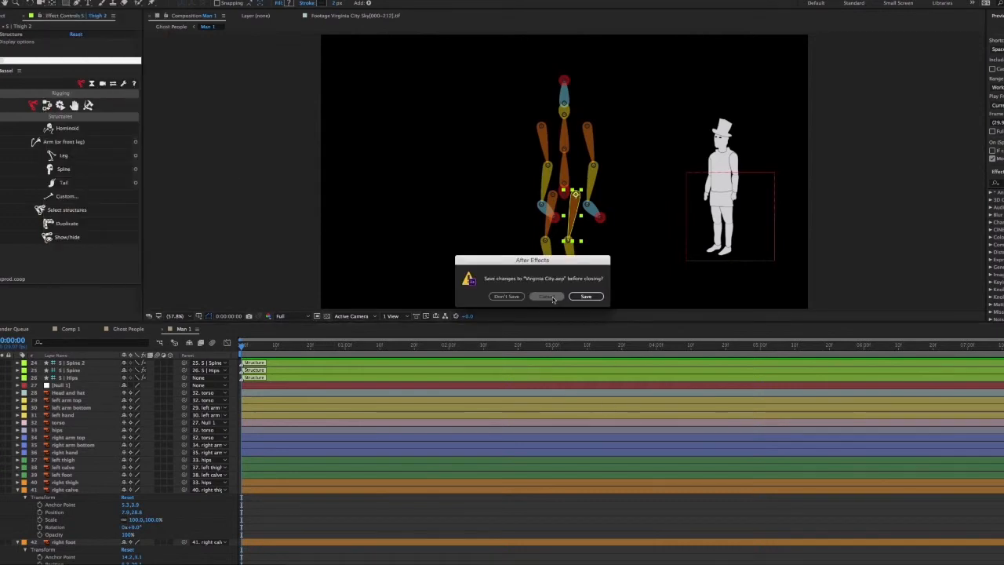
pyautogui.click(55, 0)
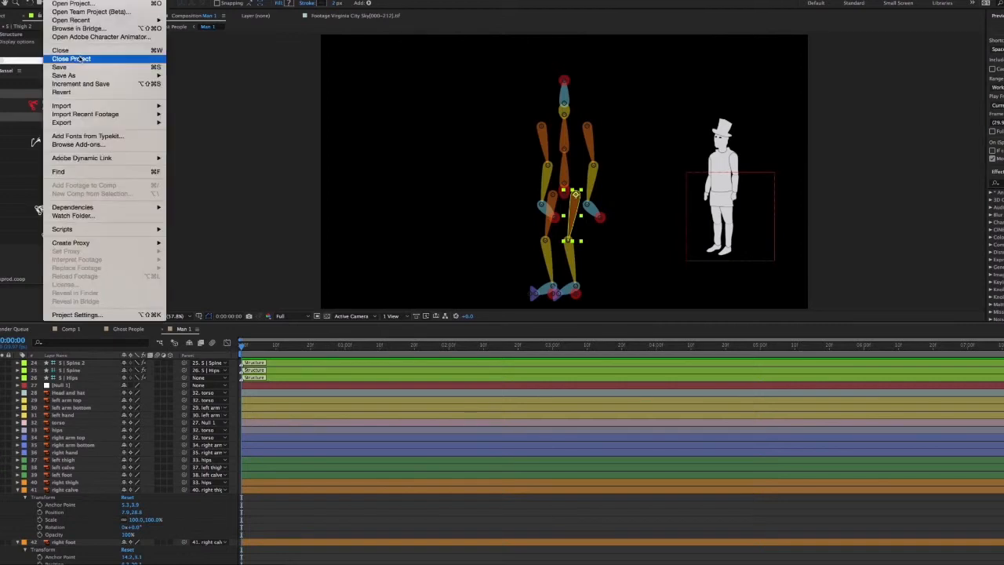
pyautogui.click(86, 60)
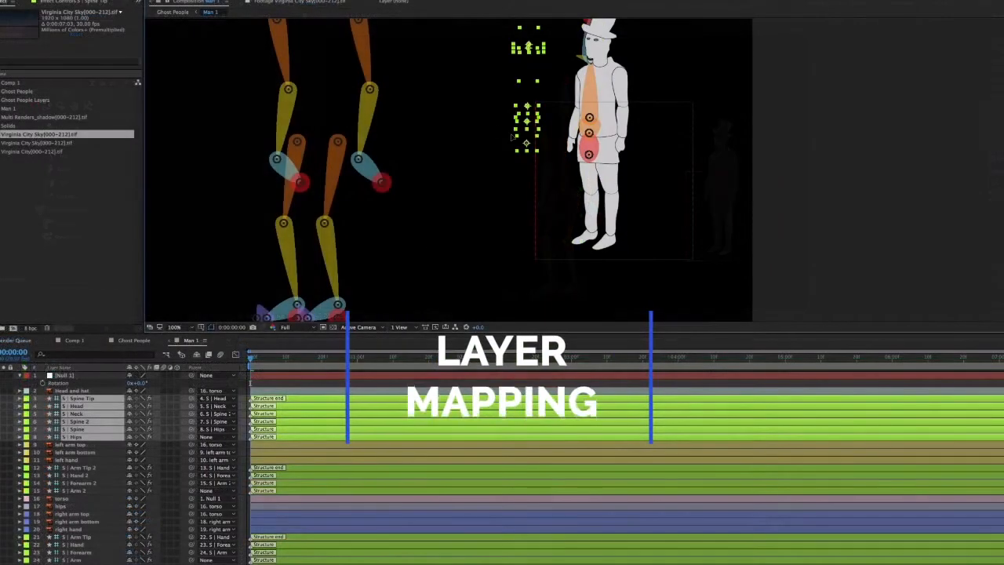
# Move the spine structure, from Hips to Spine Tip, onto the Man 1 figure and align it with the hips, torso, neck and head
pyautogui.moveTo(527, 106); pyautogui.dragTo(323, 96)
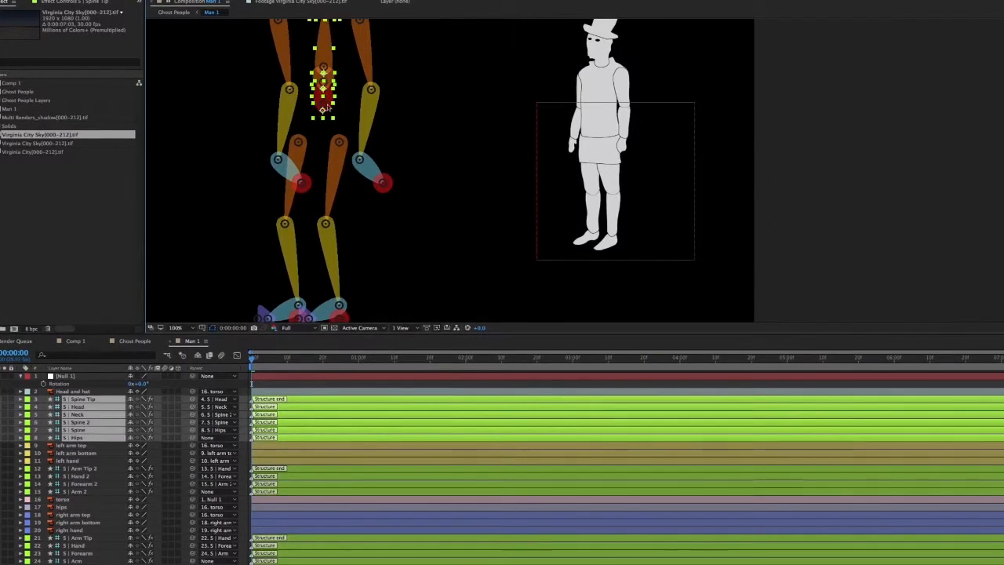
pyautogui.click(405, 97)
pyautogui.press('.')
pyautogui.press(',')
pyautogui.press(',')
pyautogui.press('.')
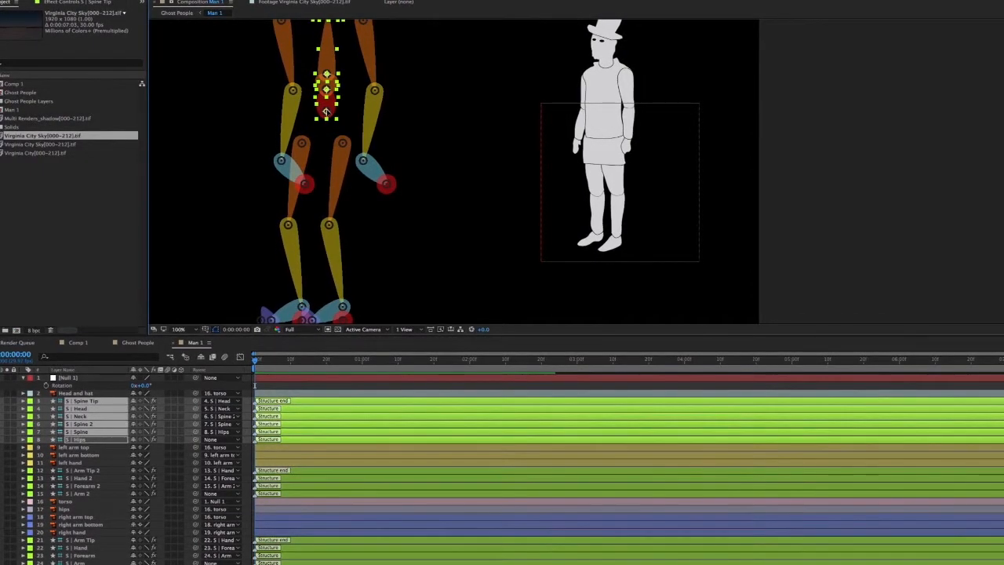
pyautogui.moveTo(326, 111); pyautogui.dragTo(392, 113)
pyautogui.moveTo(529, 133); pyautogui.dragTo(606, 157)
pyautogui.moveTo(675, 133); pyautogui.dragTo(719, 160)
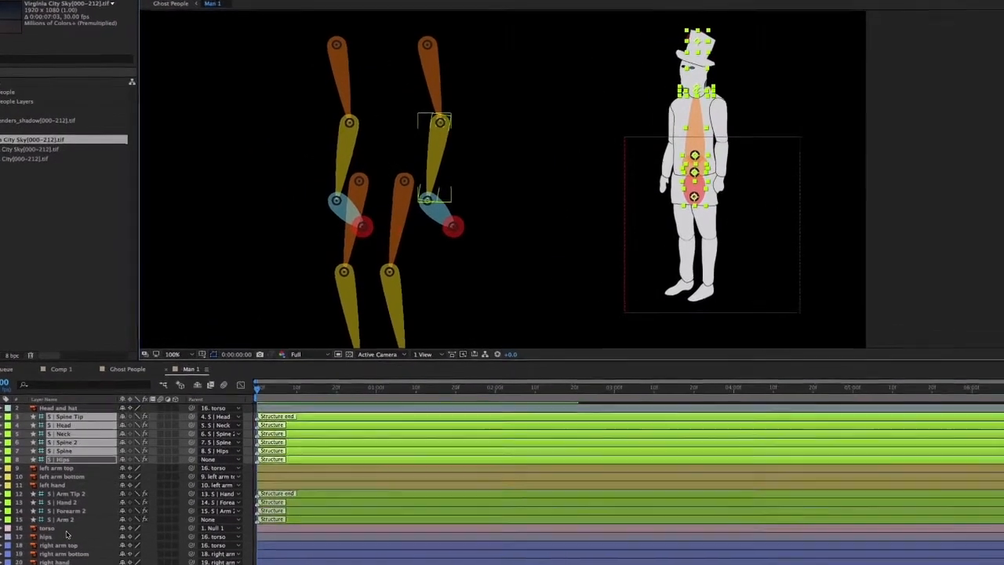
# Isolate the torso and hips layers to check their anchor points, then show the full figure with both layers selected
pyautogui.click(367, 228)
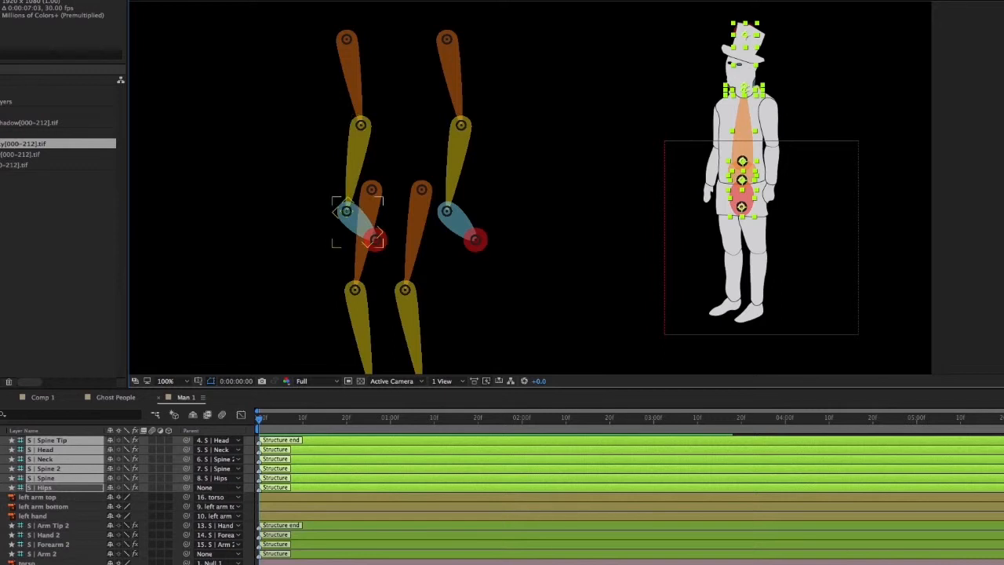
pyautogui.click(740, 199)
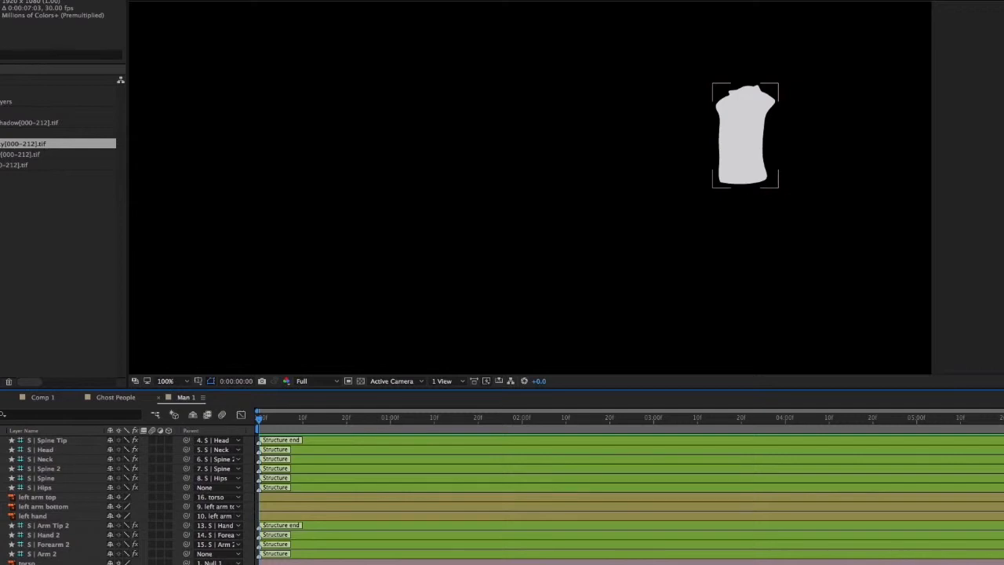
pyautogui.click(741, 178)
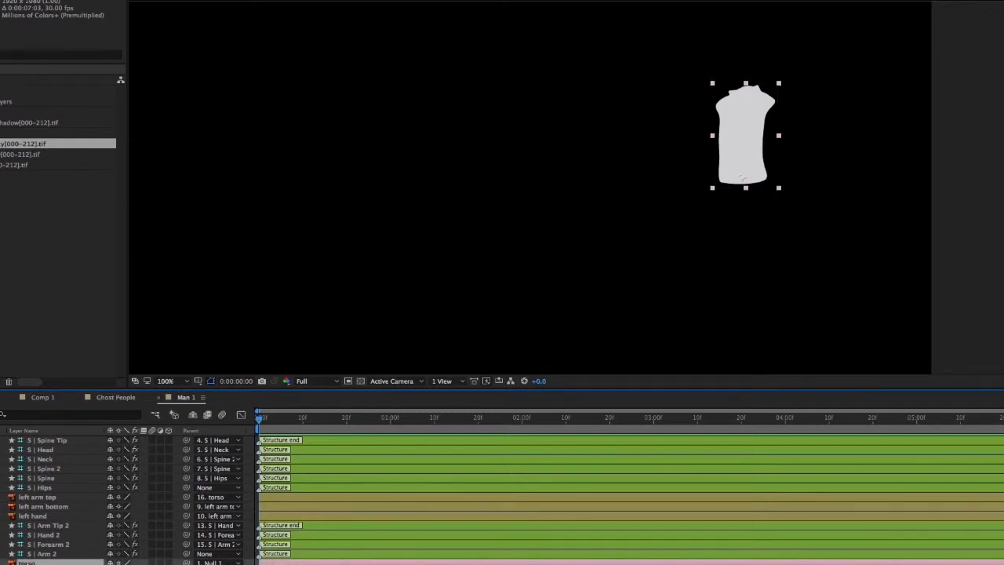
pyautogui.click(8, 486)
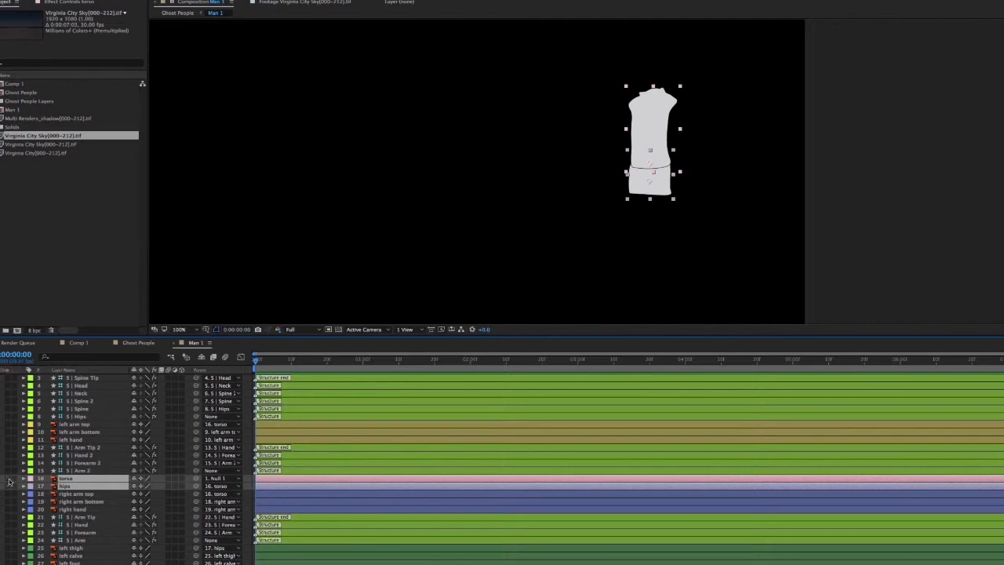
pyautogui.click(8, 487)
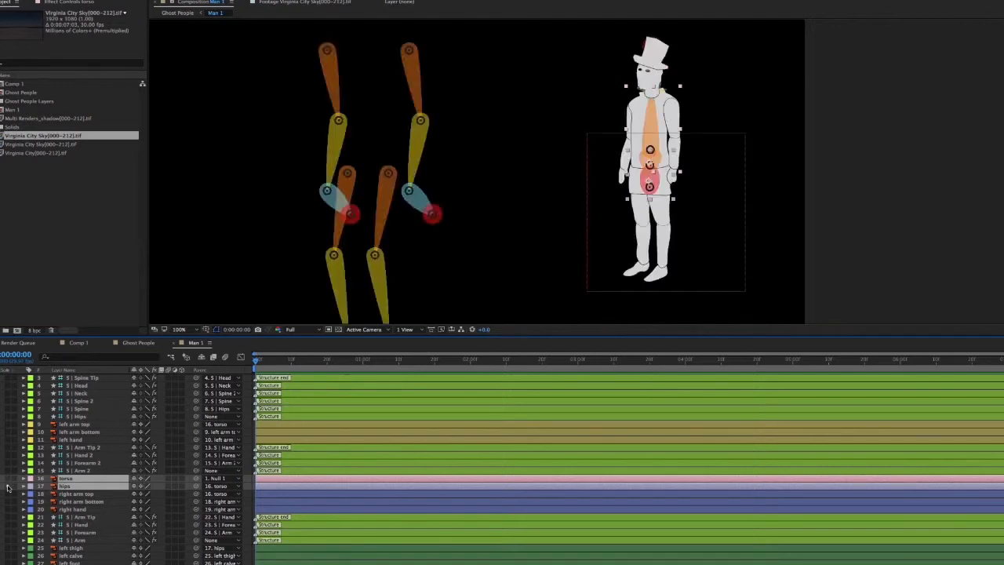
pyautogui.click(8, 486)
pyautogui.click(8, 486)
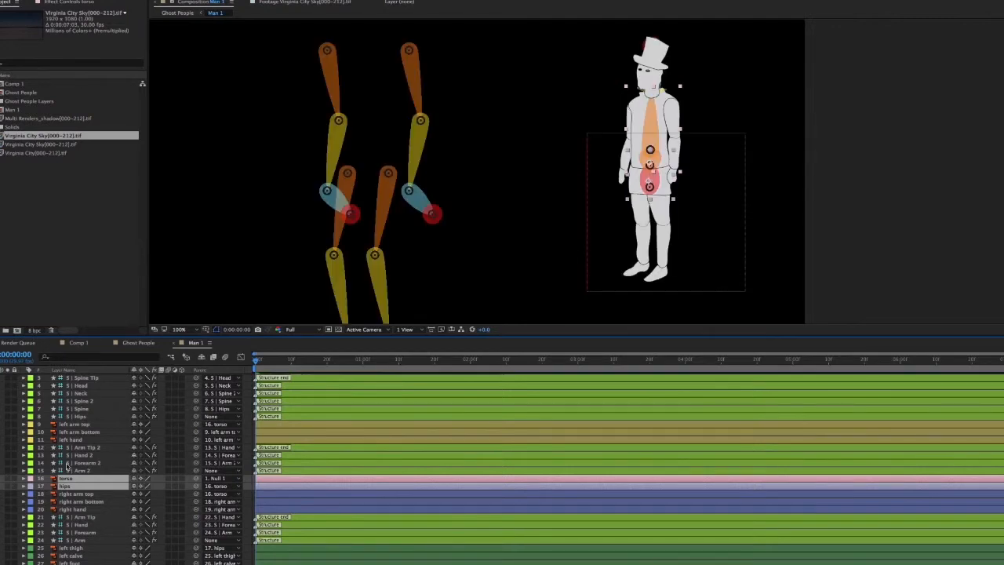
# Nudge the Hips structure onto the figure's hips joint and check the Spine structure's placement at the waist
pyautogui.scroll(1, 678, 196)
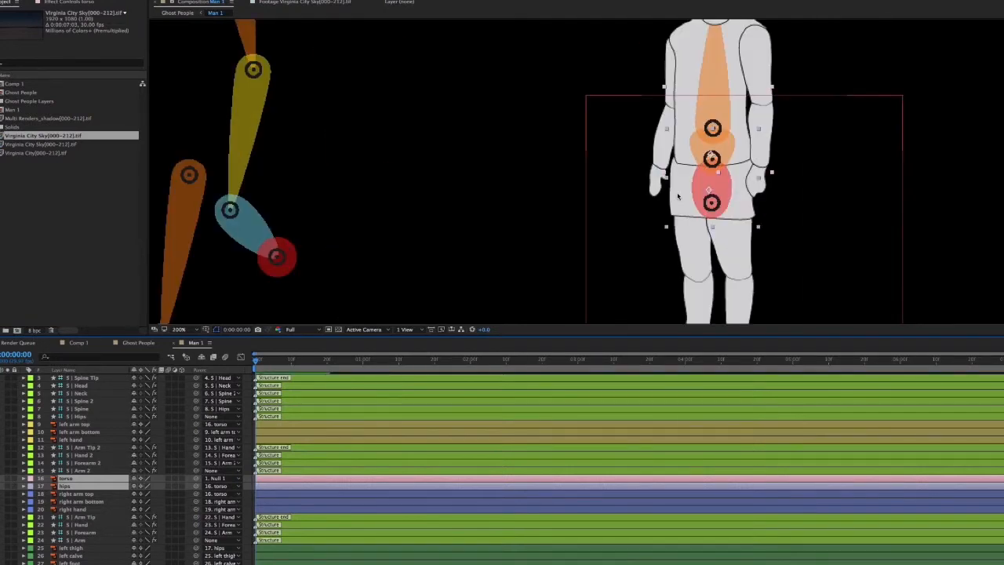
pyautogui.click(348, 417)
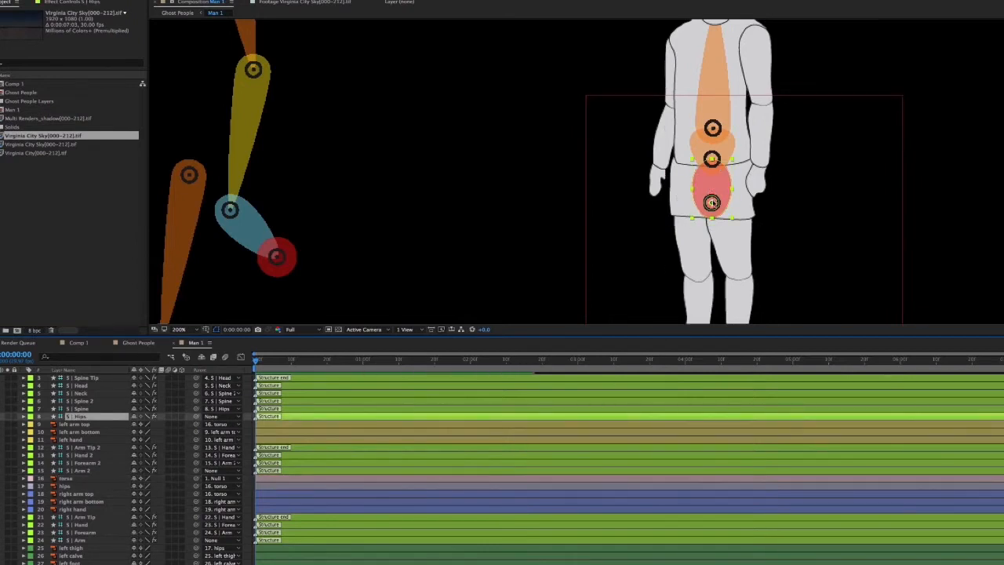
pyautogui.moveTo(713, 205); pyautogui.dragTo(712, 204)
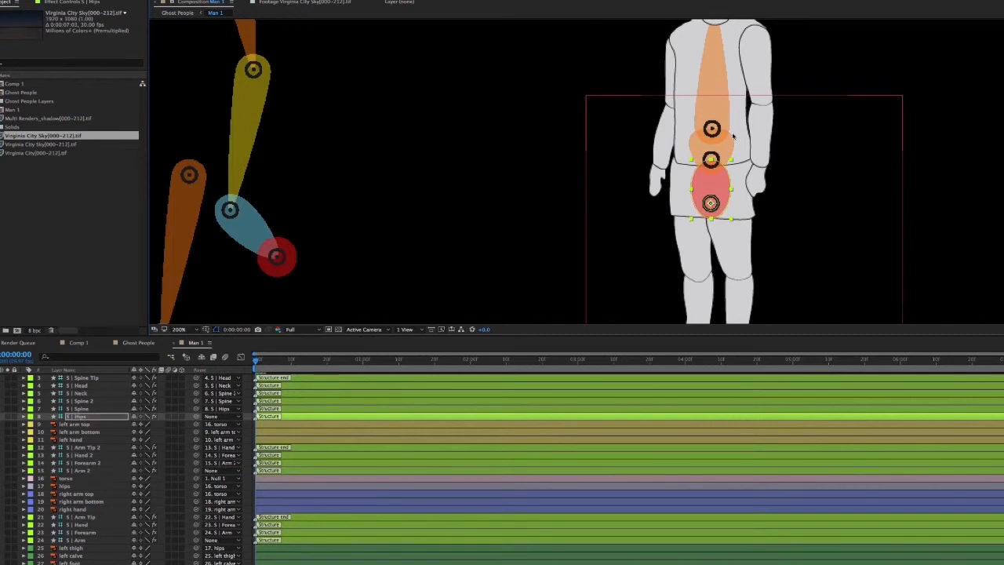
pyautogui.click(319, 410)
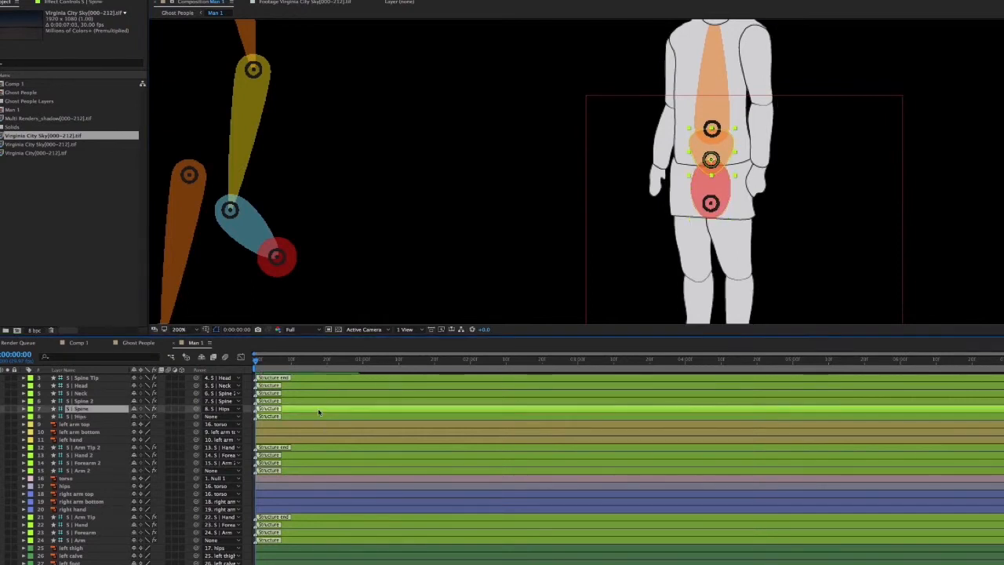
pyautogui.click(711, 130)
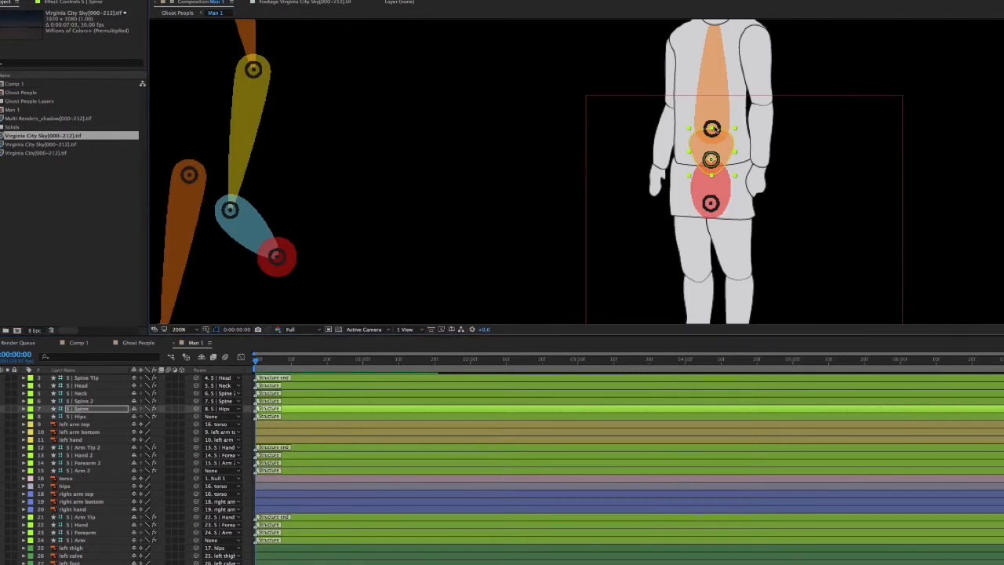
pyautogui.moveTo(712, 159); pyautogui.dragTo(754, 152)
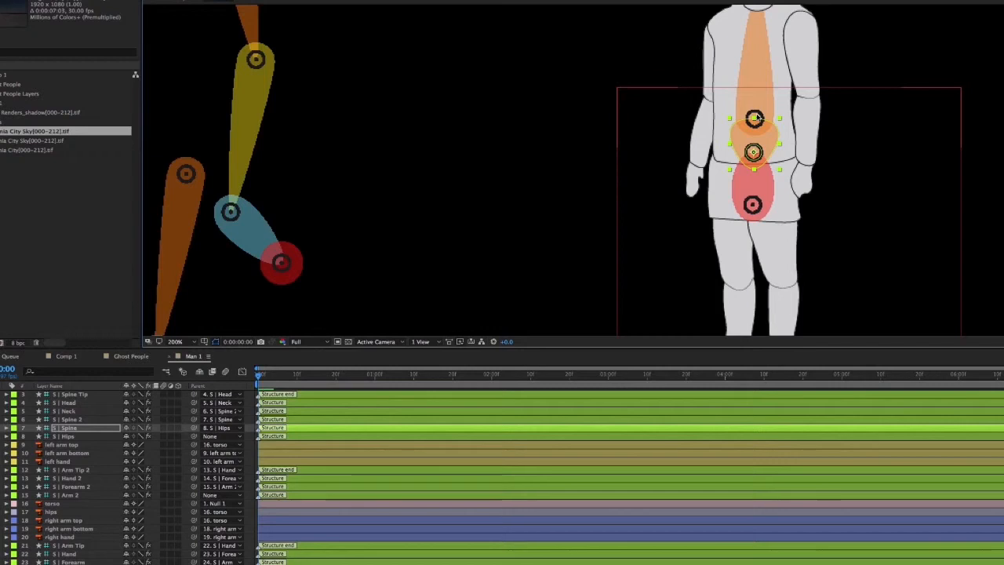
pyautogui.click(758, 117)
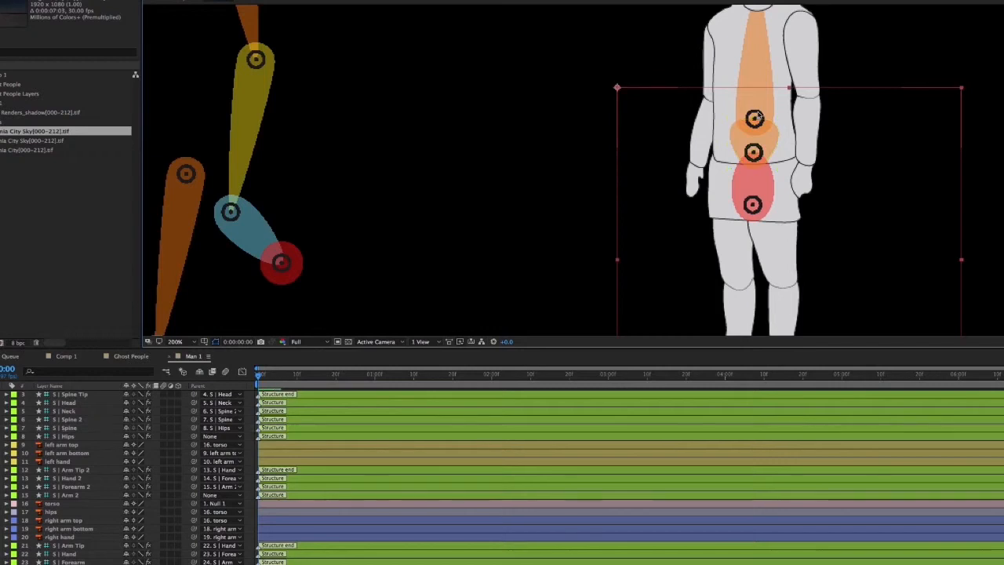
# Raise the Spine 2 structure along the torso's centre line to mid-chest and deselect it
pyautogui.click(79, 420)
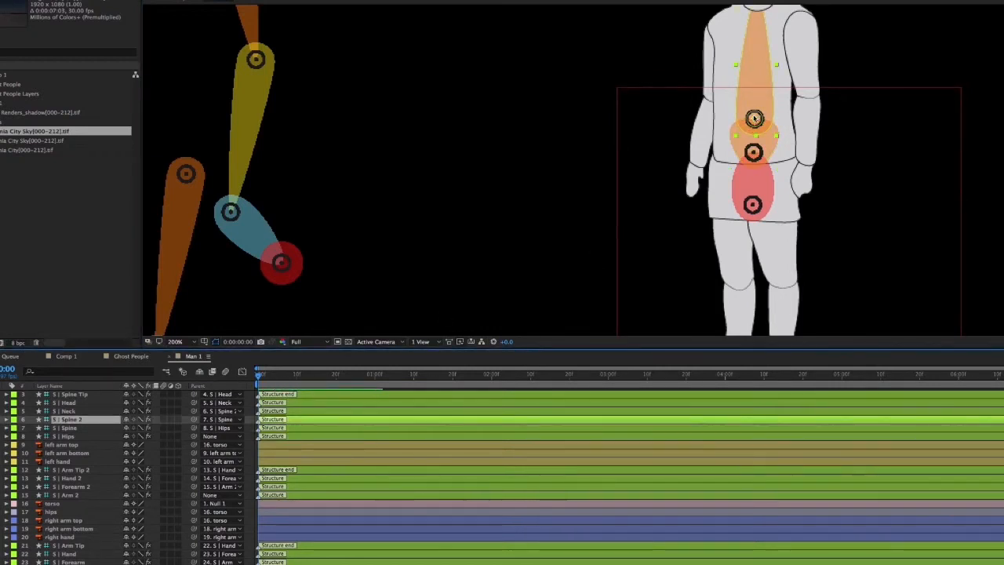
pyautogui.moveTo(754, 118); pyautogui.dragTo(754, 107)
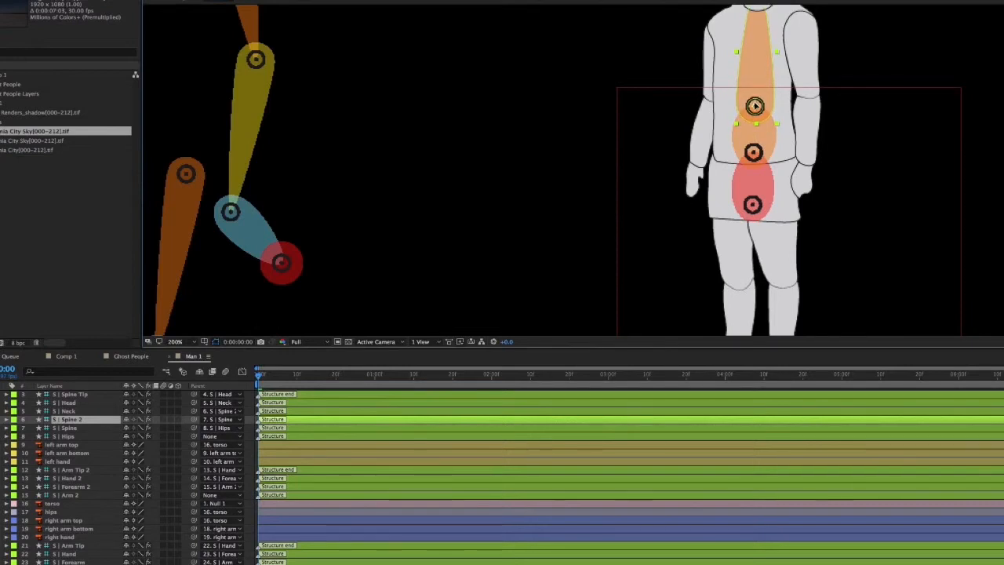
pyautogui.moveTo(754, 105); pyautogui.dragTo(753, 87)
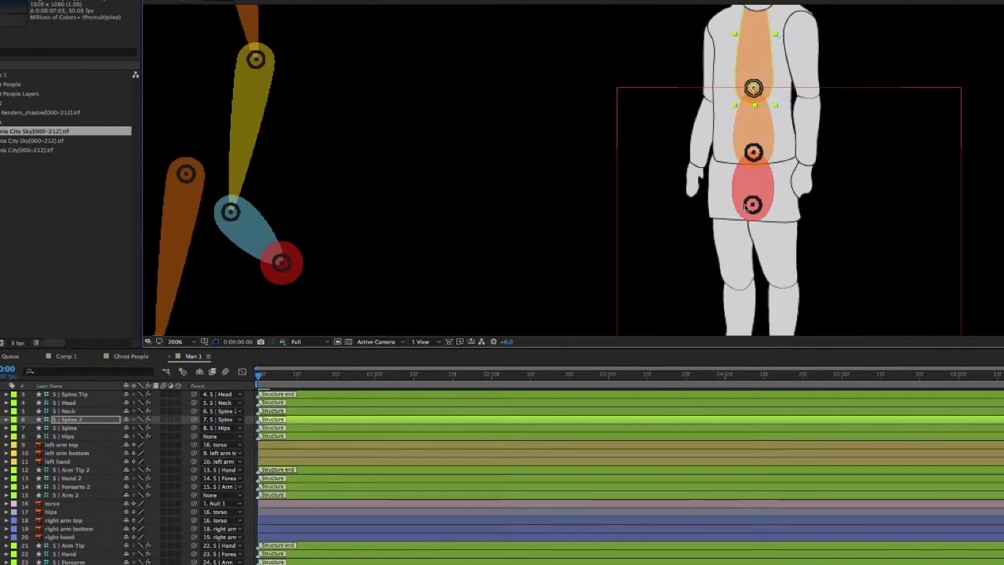
pyautogui.press('super+shift+a')
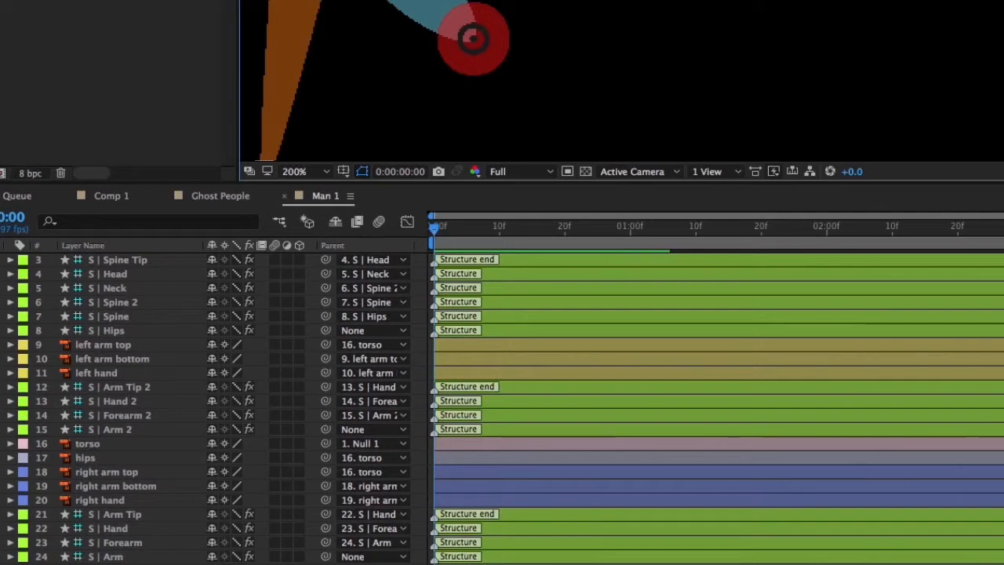
# Fine-tune the Spine structure's joint so it sits centred just above the figure's waistline
pyautogui.click(981, 306)
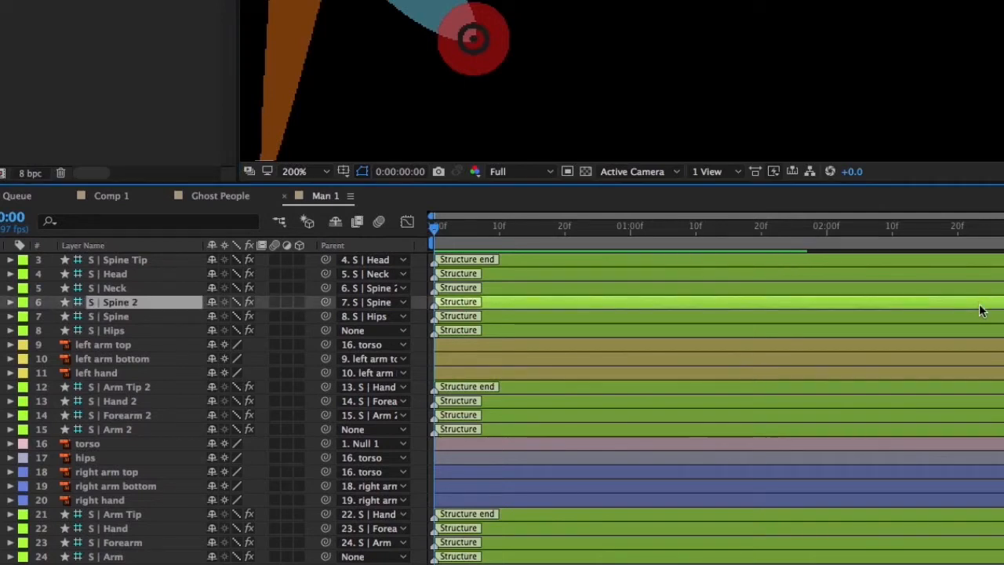
pyautogui.click(979, 318)
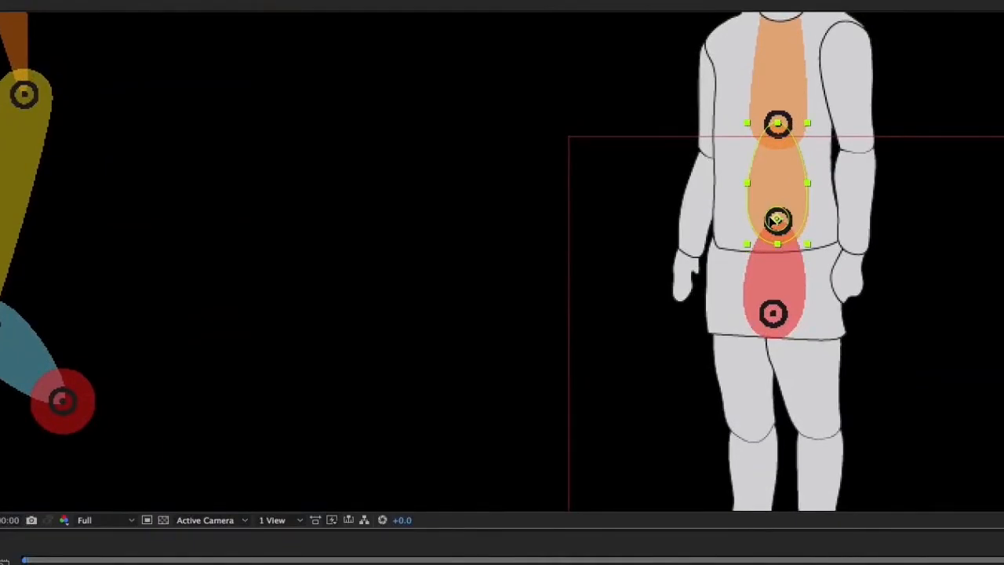
pyautogui.moveTo(772, 217)
pyautogui.mouseDown()
pyautogui.moveTo(772, 198)
pyautogui.moveTo(769, 224)
pyautogui.mouseUp()
# Move the Neck structure down to the base of the figure's neck so that Spine 2 ends at the collar
pyautogui.moveTo(823, 81); pyautogui.dragTo(835, 274)
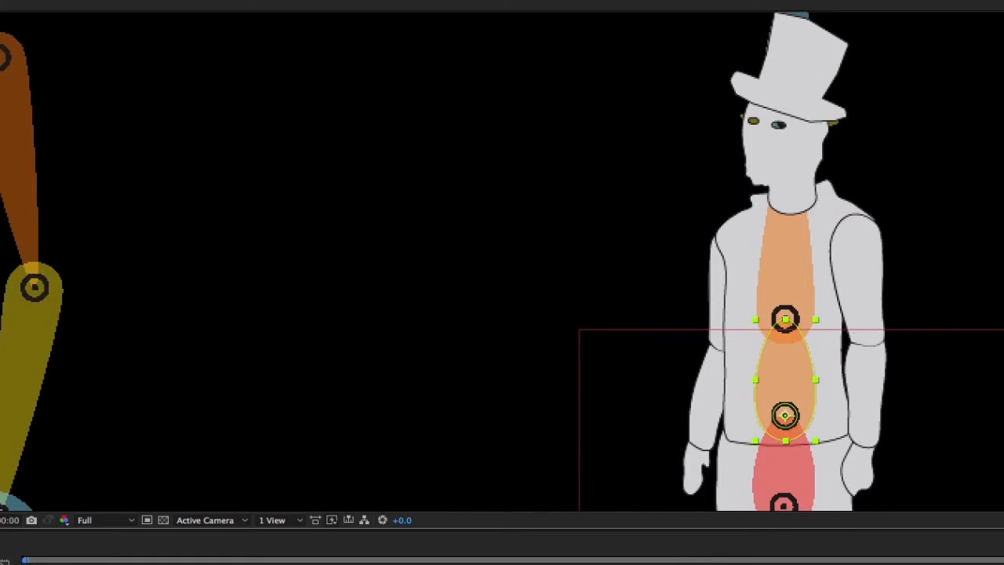
pyautogui.click(782, 318)
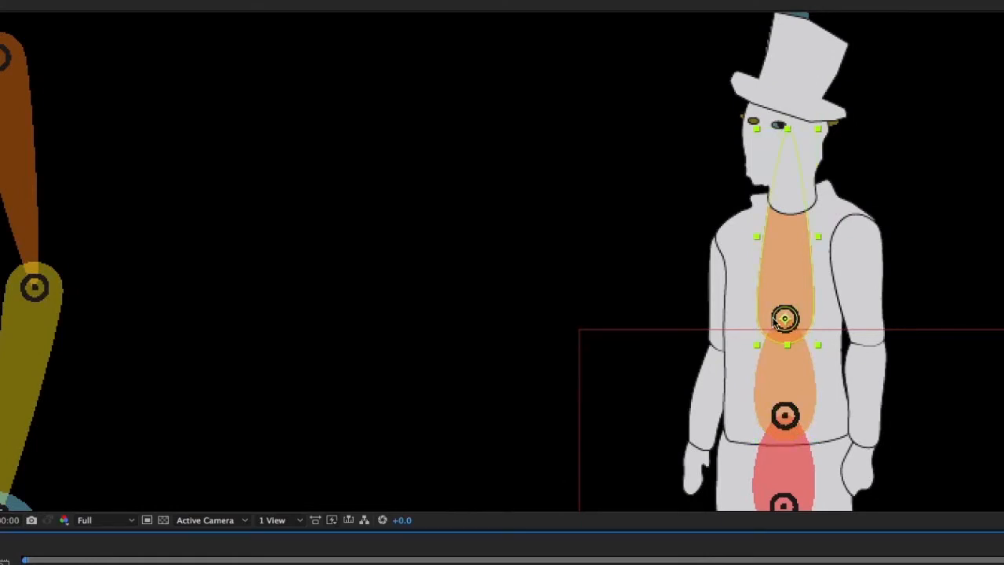
pyautogui.click(212, 563)
pyautogui.moveTo(791, 130); pyautogui.dragTo(790, 210)
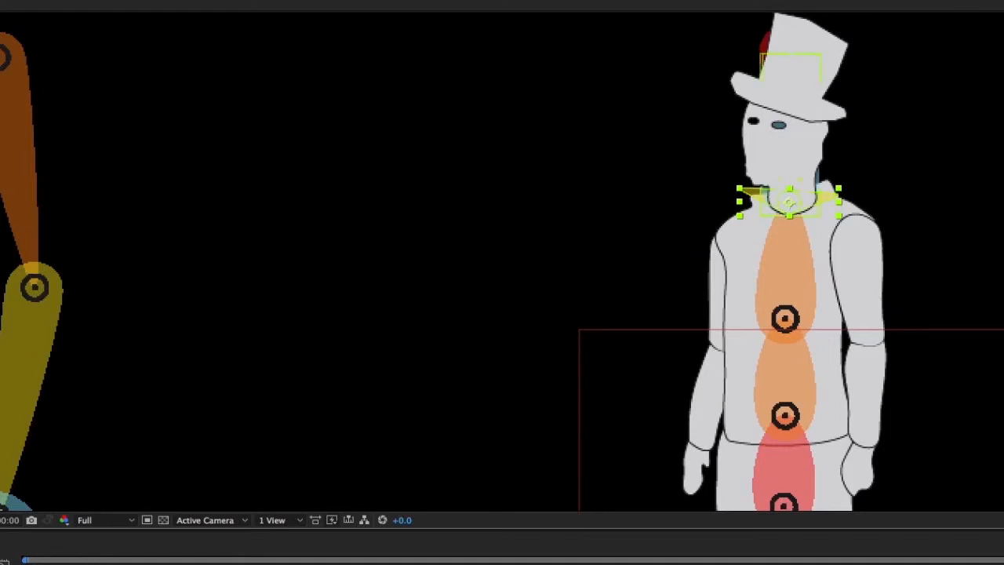
# Align the Spine Tip structure with the top hat and the Head structure with the figure's neck
pyautogui.click(501, 561)
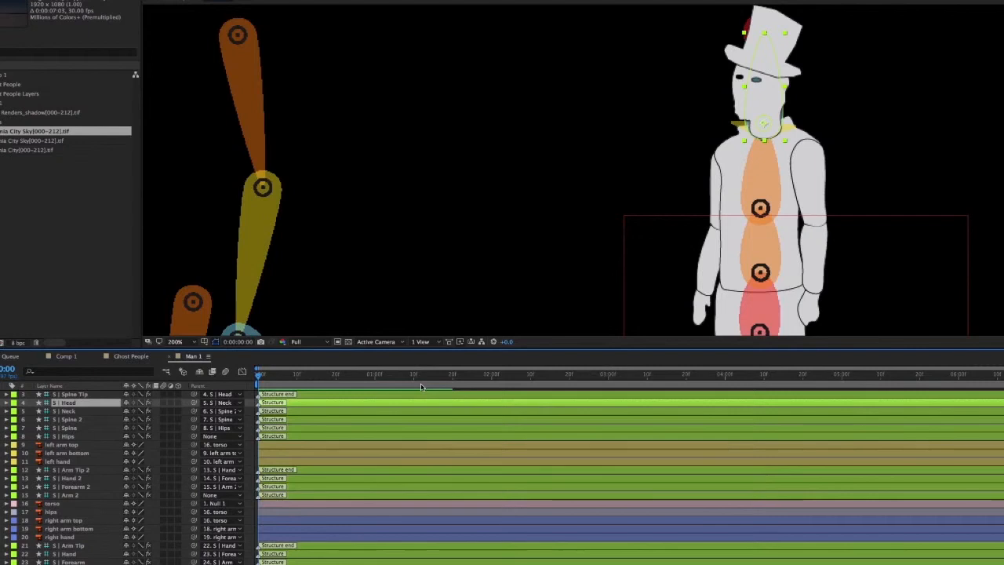
pyautogui.click(797, 62)
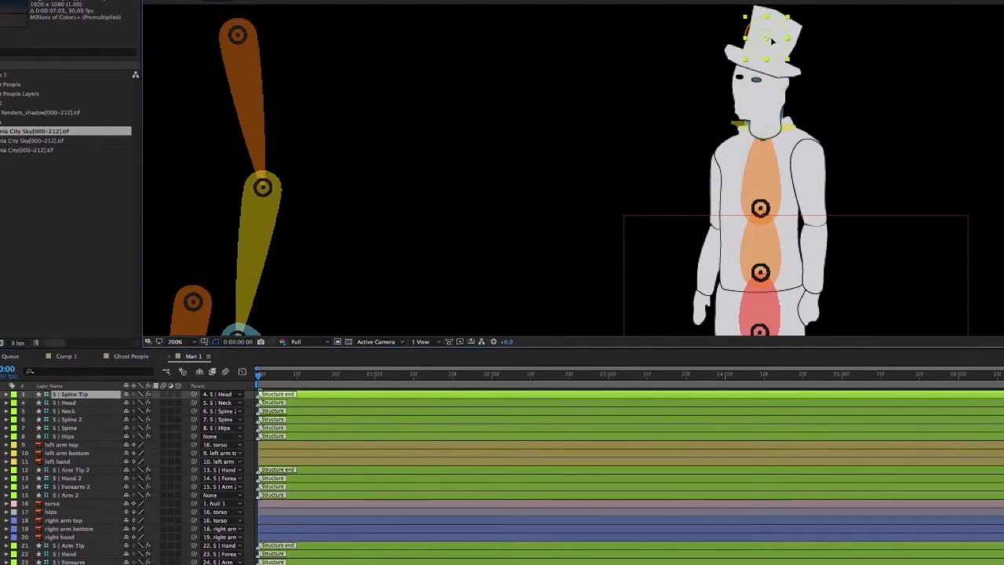
pyautogui.click(608, 403)
pyautogui.click(764, 124)
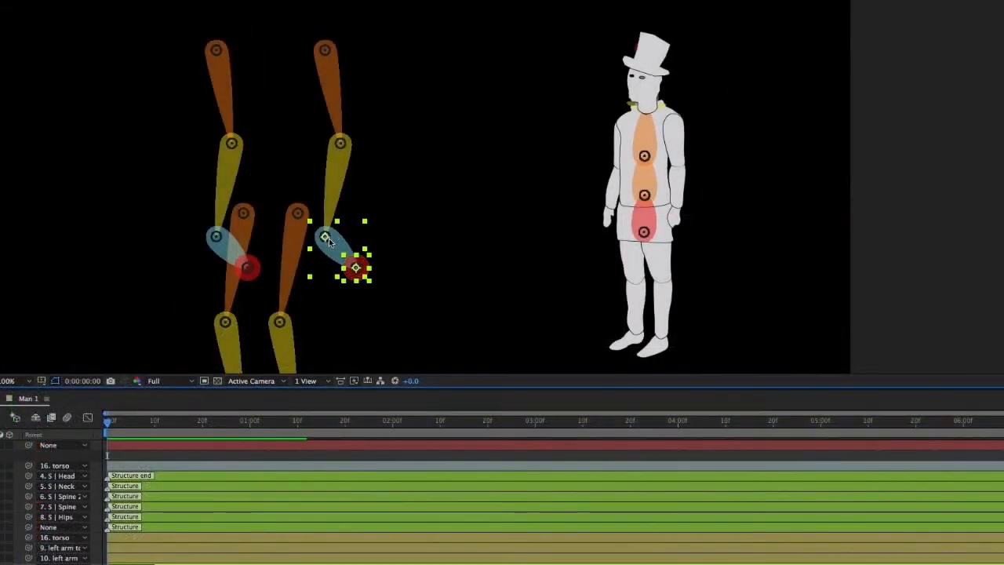
# Move the complete Arm 2 chain, from upper arm to Arm Tip 2, so its top joint sits on the figure's left shoulder
pyautogui.keyDown('shift'); pyautogui.click(347, 150); pyautogui.keyUp('shift')
pyautogui.keyDown('shift'); pyautogui.click(325, 50); pyautogui.keyUp('shift')
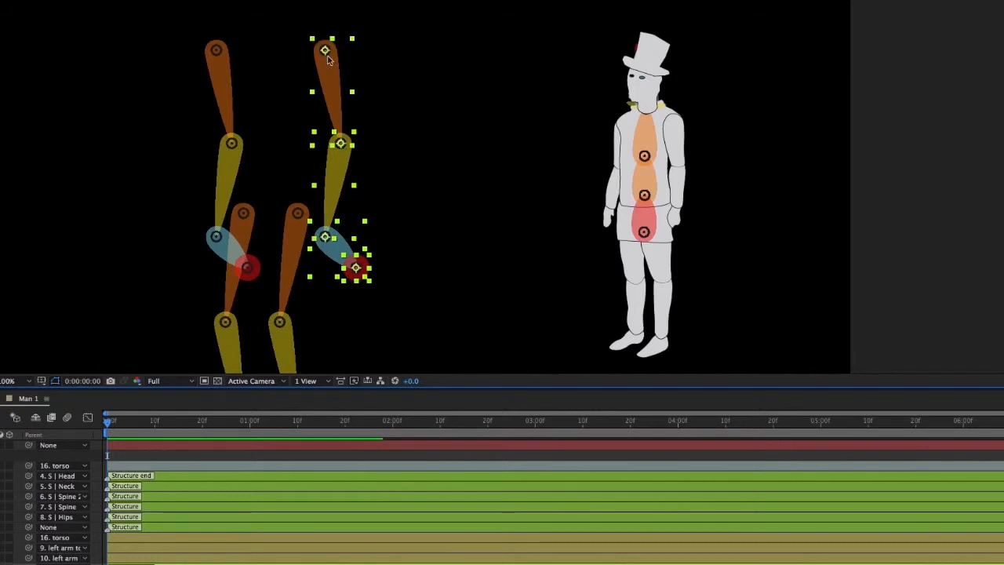
pyautogui.moveTo(355, 268); pyautogui.dragTo(400, 270)
pyautogui.hotkey('ctrl', 'z')
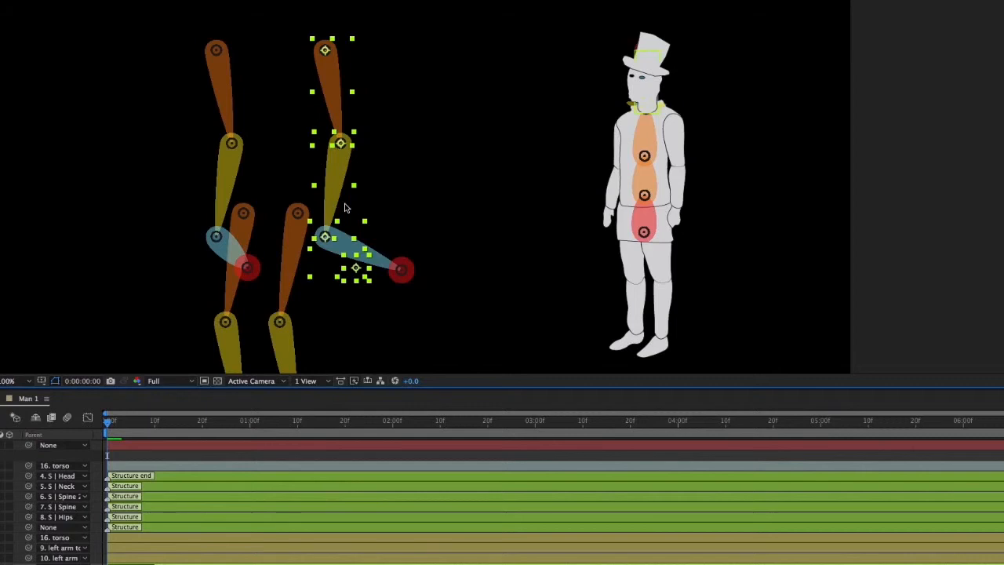
pyautogui.moveTo(327, 55); pyautogui.dragTo(676, 121)
pyautogui.press('.')
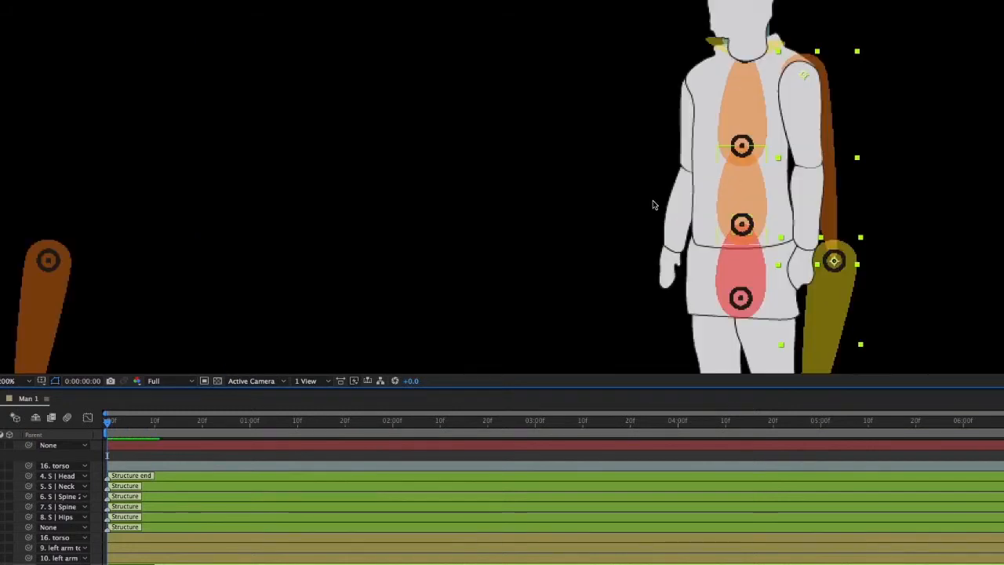
pyautogui.moveTo(715, 153); pyautogui.dragTo(551, 109)
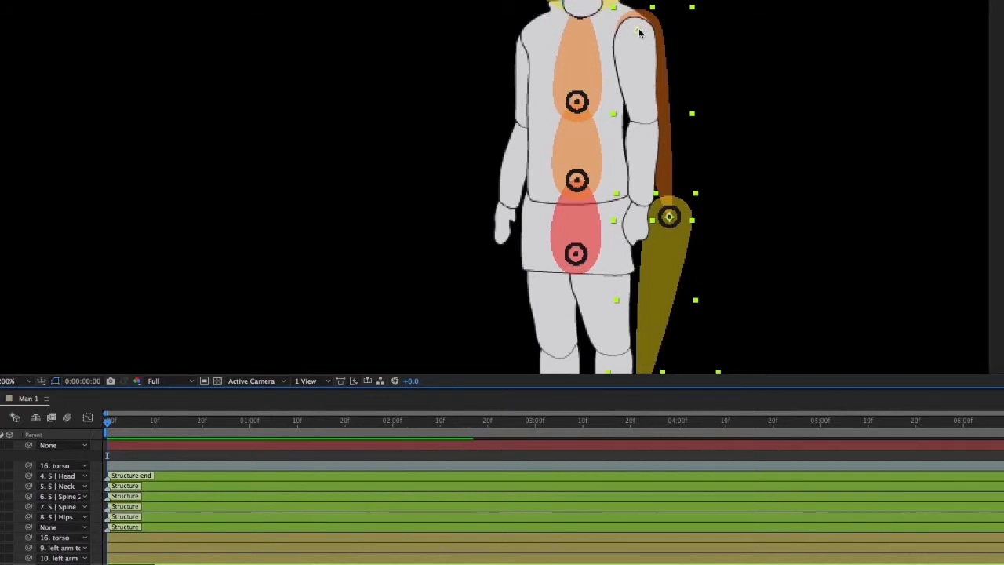
pyautogui.moveTo(637, 32); pyautogui.dragTo(633, 29)
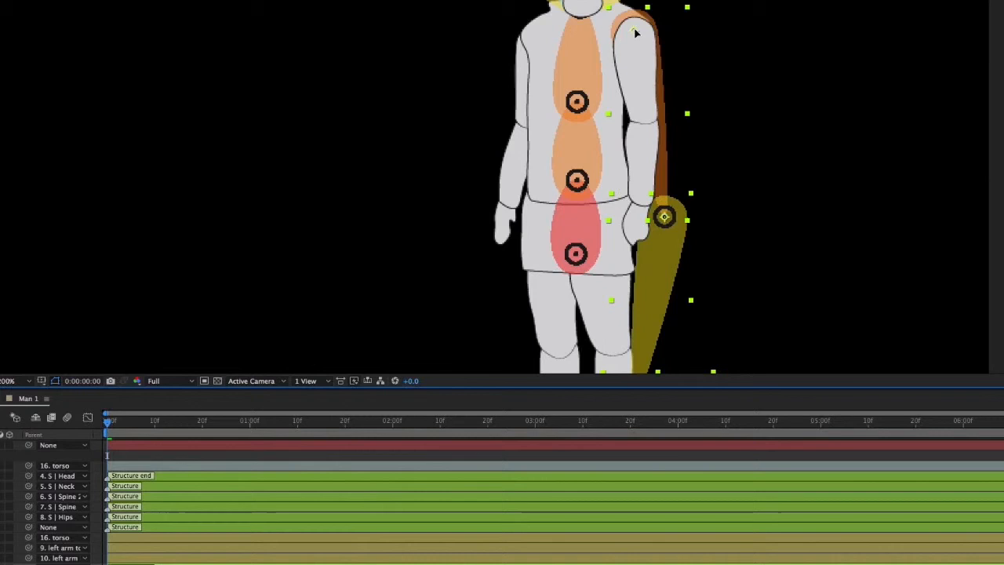
pyautogui.moveTo(700, 180); pyautogui.dragTo(647, 181)
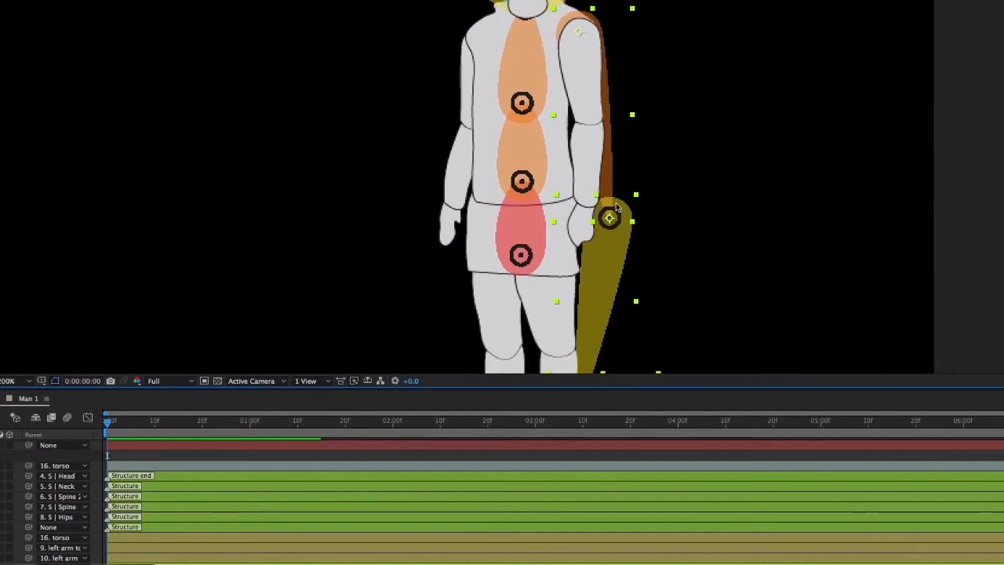
# Place the Forearm 2 joint at the figure's left elbow and the Hand 2 joint at the left wrist
pyautogui.click(621, 222)
pyautogui.moveTo(610, 218); pyautogui.dragTo(591, 127)
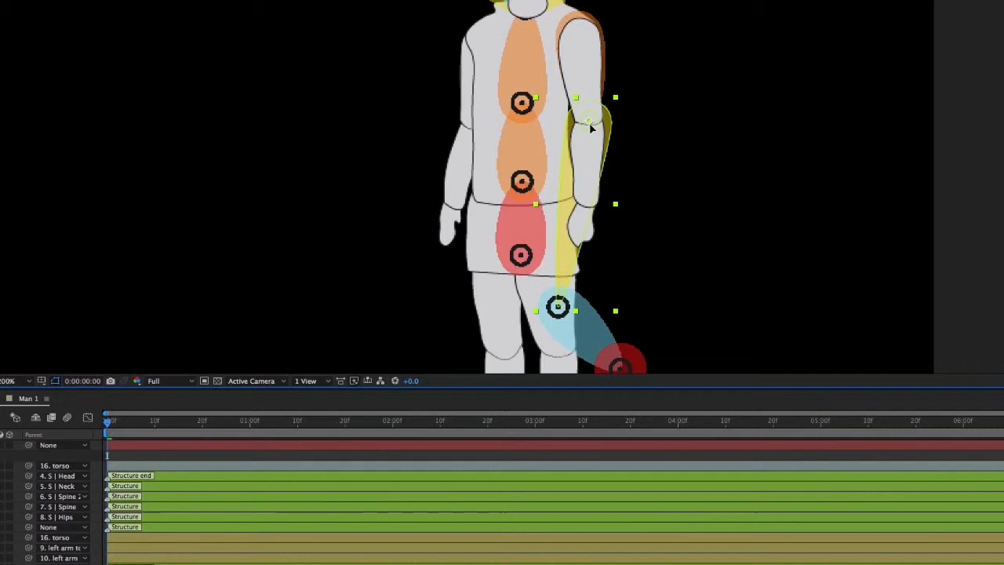
pyautogui.click(557, 306)
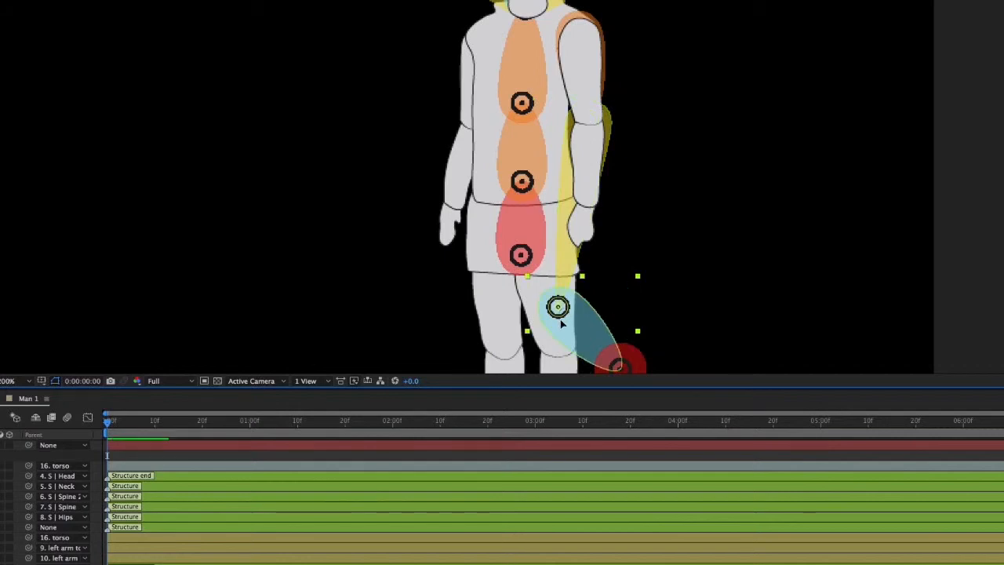
pyautogui.moveTo(558, 306); pyautogui.dragTo(588, 210)
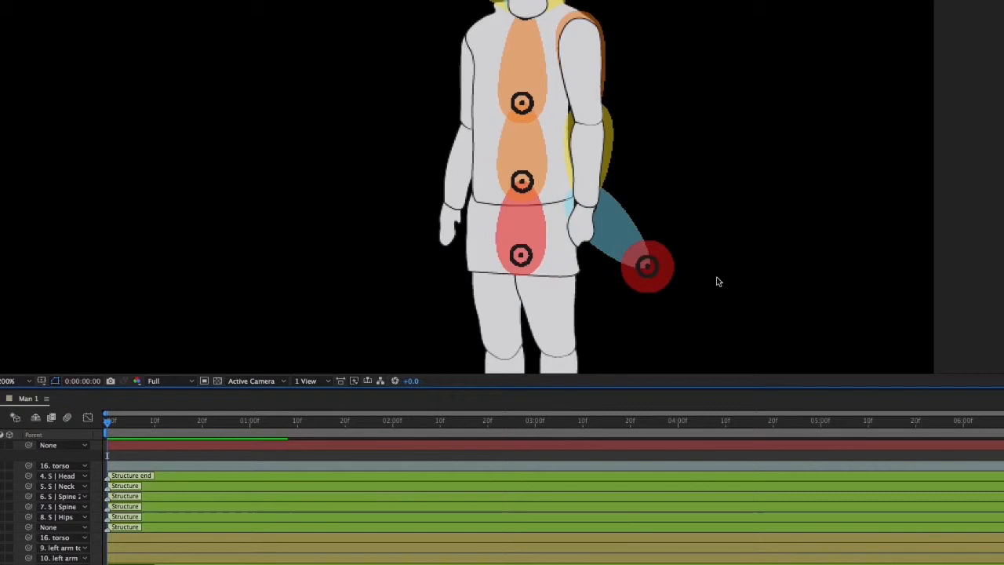
# Move Arm Tip 2 to the fingertips of the left hand and adjust the Hand 2 structure beside it
pyautogui.click(647, 266)
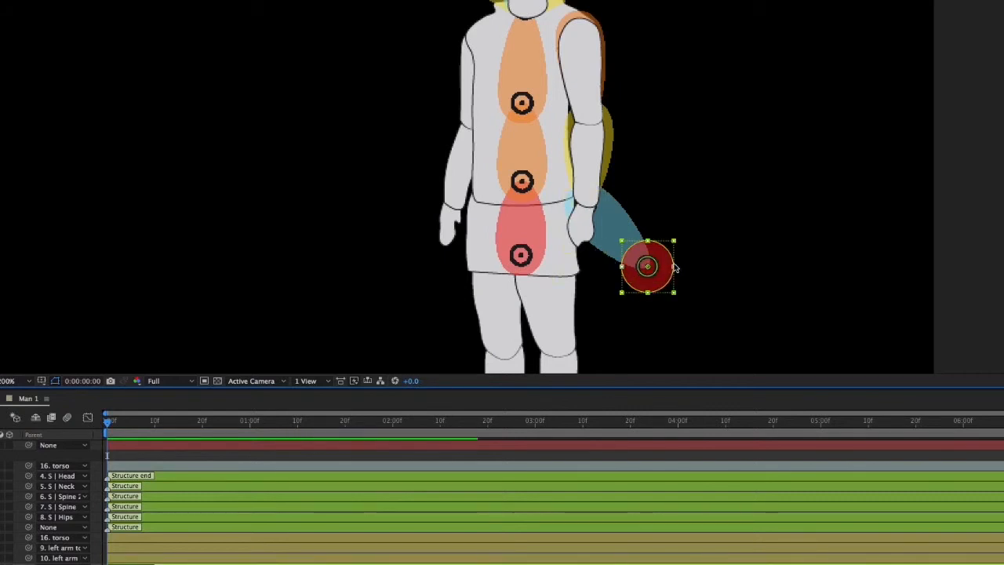
pyautogui.moveTo(647, 267); pyautogui.dragTo(582, 248)
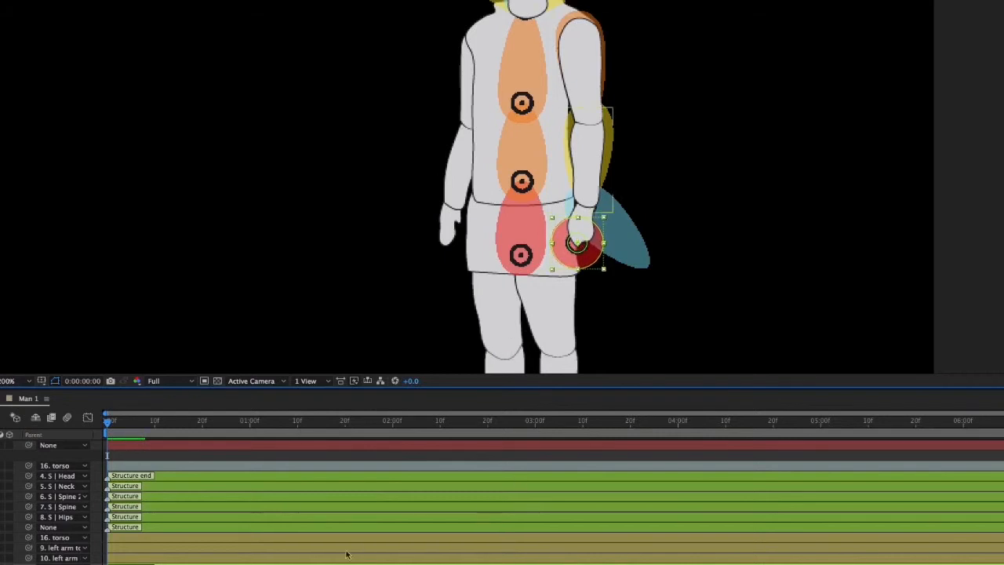
pyautogui.click(627, 237)
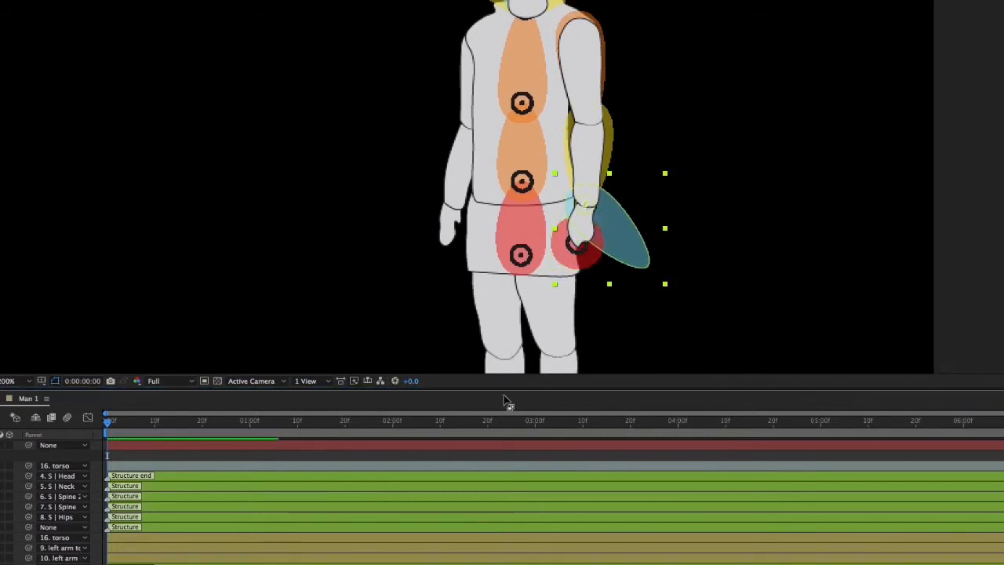
pyautogui.moveTo(644, 265)
pyautogui.mouseDown()
pyautogui.moveTo(629, 264)
pyautogui.moveTo(610, 241)
pyautogui.moveTo(649, 263)
pyautogui.mouseUp()
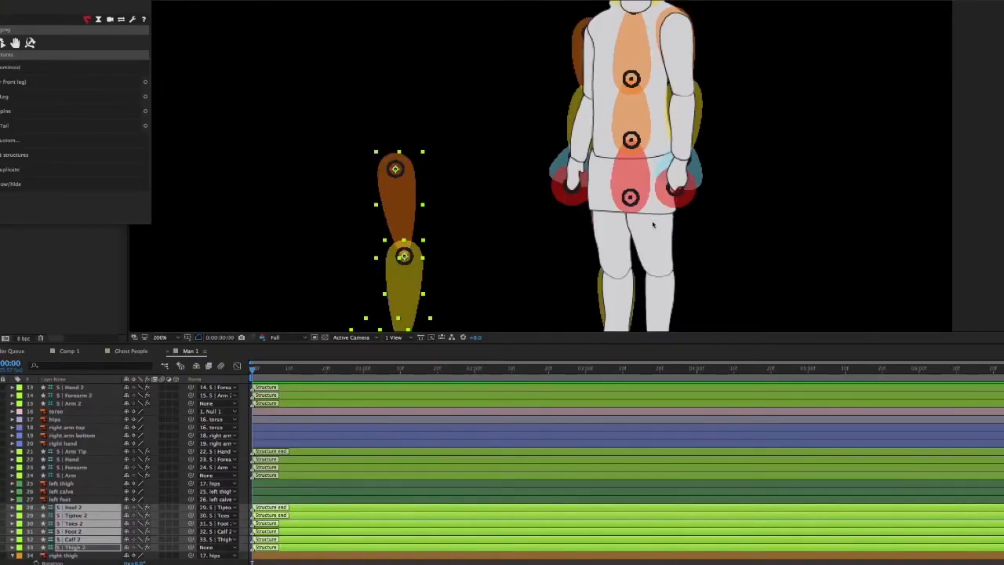
# Select the Arm Tip 2 structure and examine its placement over the figure's left hand up close
pyautogui.click(314, 403)
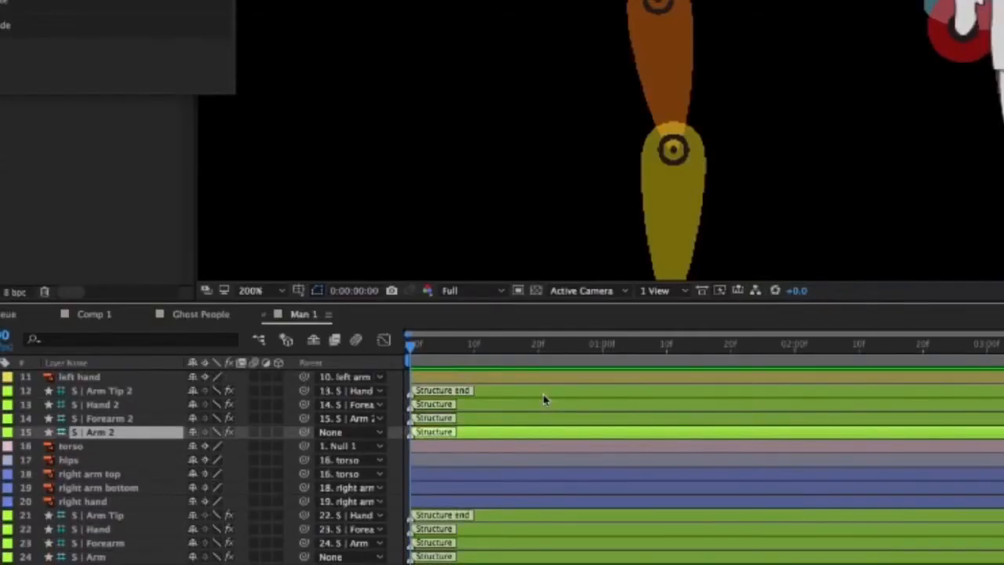
pyautogui.click(543, 393)
pyautogui.scroll(2, 992, 4)
pyautogui.scroll(-1, 991, 4)
pyautogui.scroll(-1, 991, 47)
pyautogui.scroll(1, 991, 47)
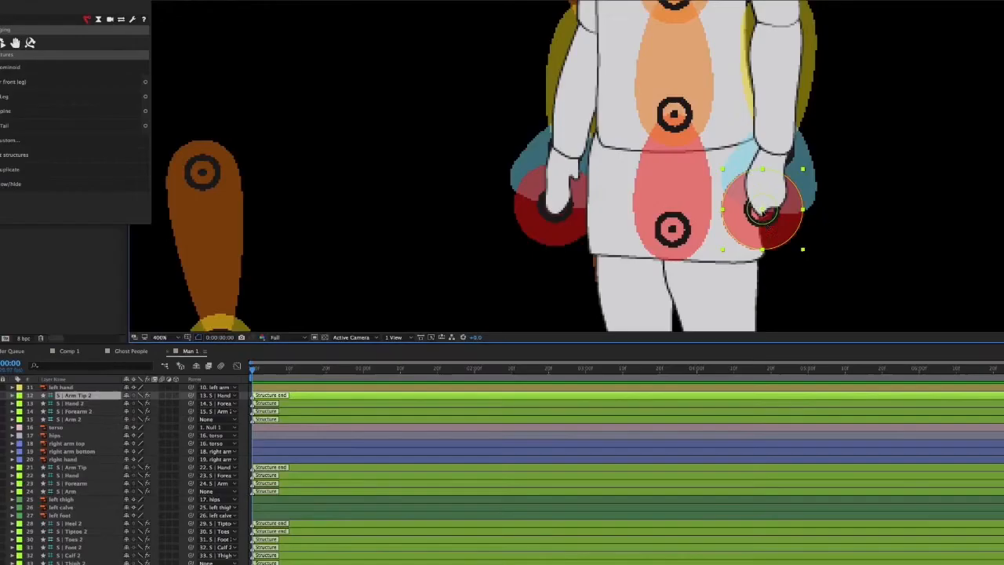
pyautogui.moveTo(782, 225); pyautogui.dragTo(760, 210)
pyautogui.scroll(5, 641, 135)
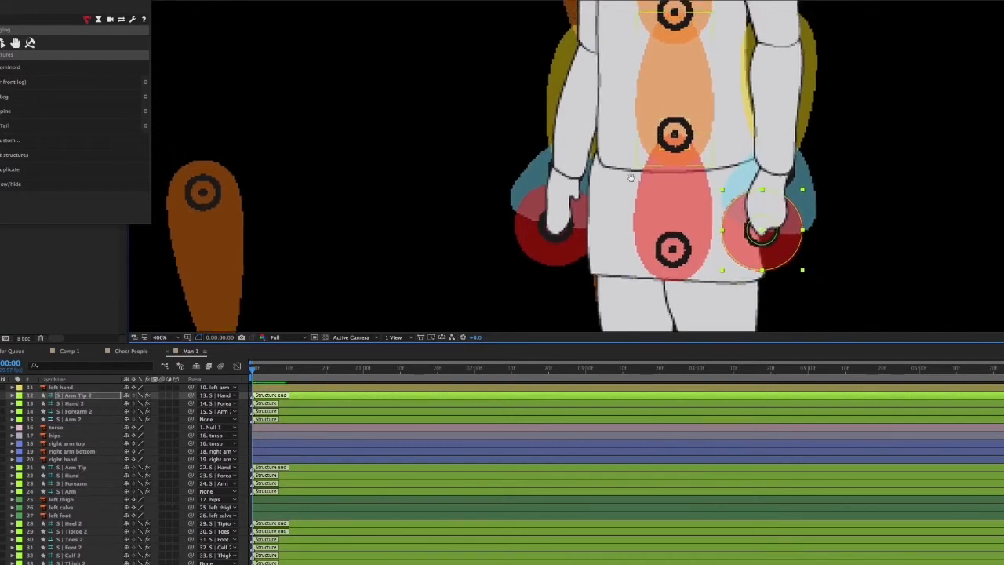
# Nudge the Arm structure slightly inward so its joint sits on the figure's right shoulder
pyautogui.click(571, 60)
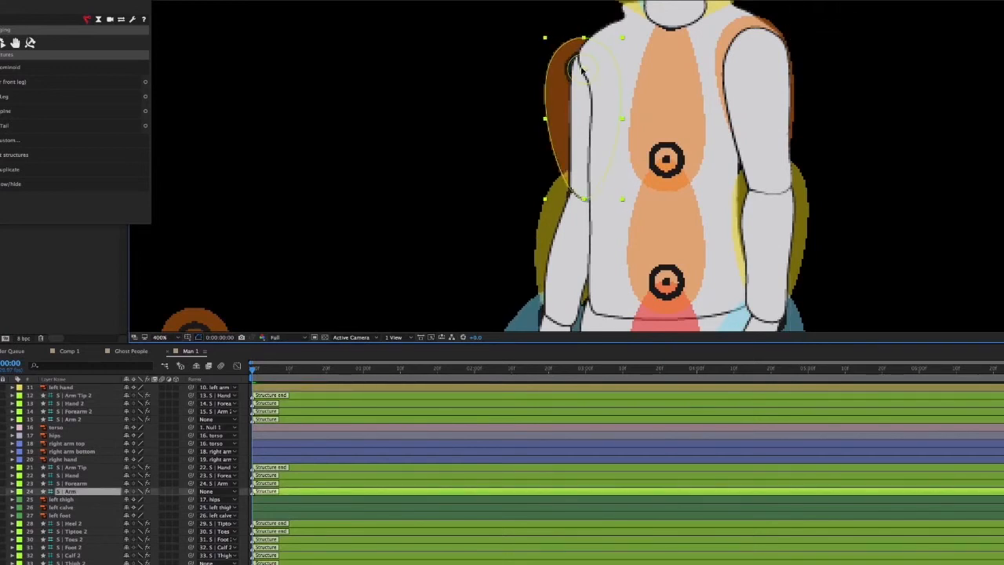
pyautogui.moveTo(587, 71); pyautogui.dragTo(589, 71)
pyautogui.press('Return')
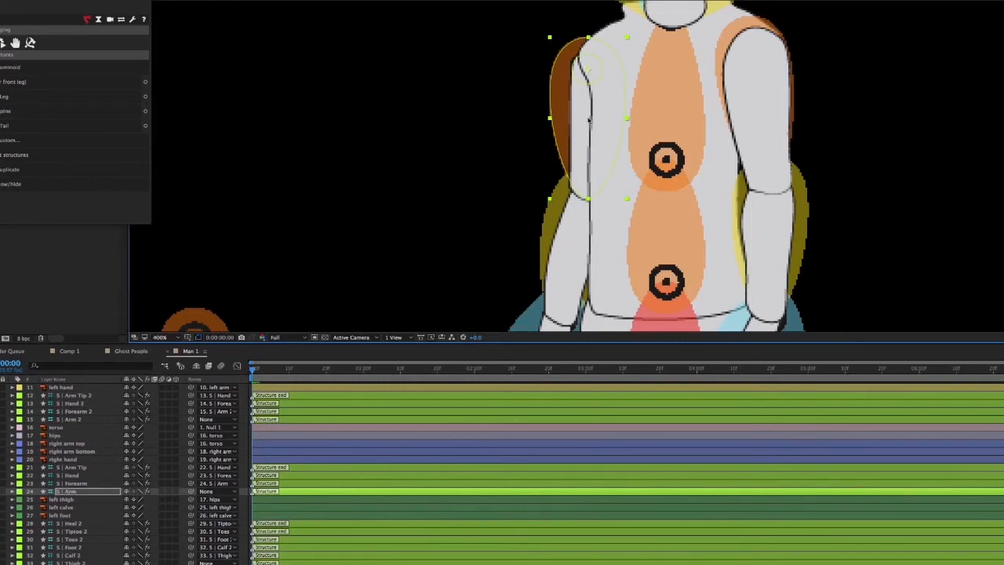
# Move the complete Thigh 2 leg chain from beside the figure onto its left leg, with the top joint at the left hip
pyautogui.scroll(-10, 595, 133)
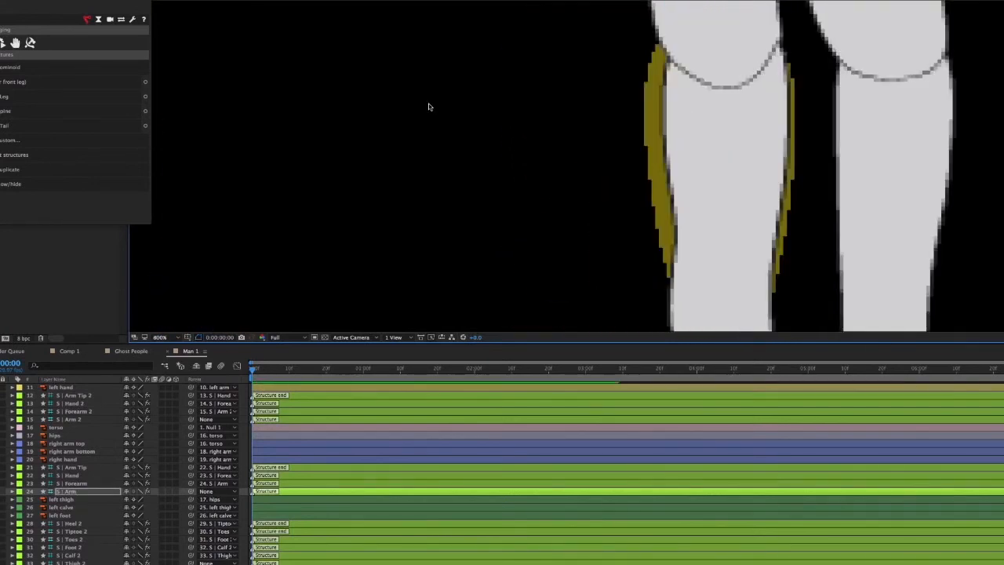
pyautogui.scroll(-2, 429, 107)
pyautogui.click(424, 105)
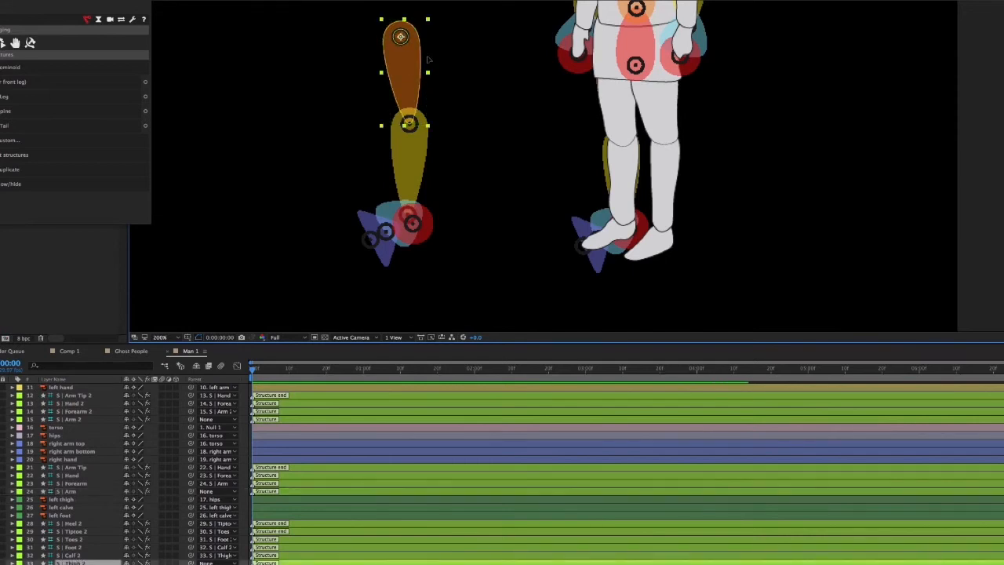
pyautogui.moveTo(428, 59); pyautogui.dragTo(653, 69)
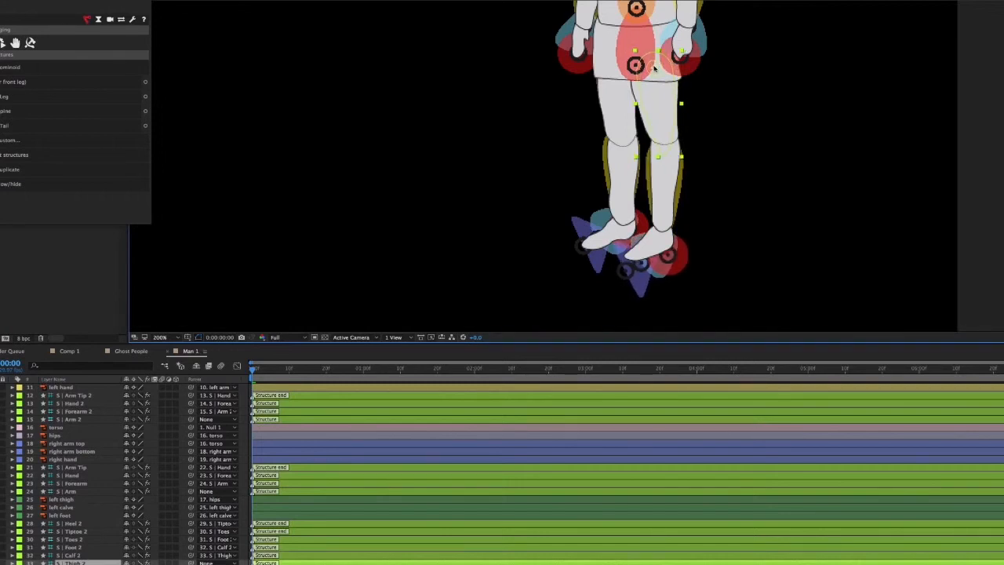
# Solo the left thigh layer briefly to check its shape, then fine-tune the Thigh 2 joint at the left hip
pyautogui.click(0, 501)
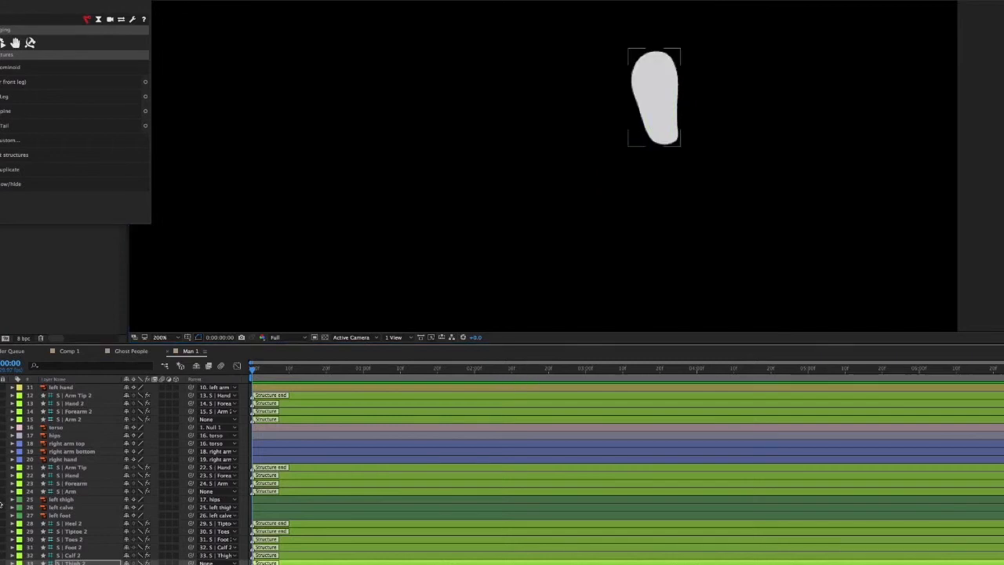
pyautogui.click(0, 501)
pyautogui.click(0, 501)
pyautogui.click(0, 501)
pyautogui.moveTo(655, 70); pyautogui.dragTo(655, 67)
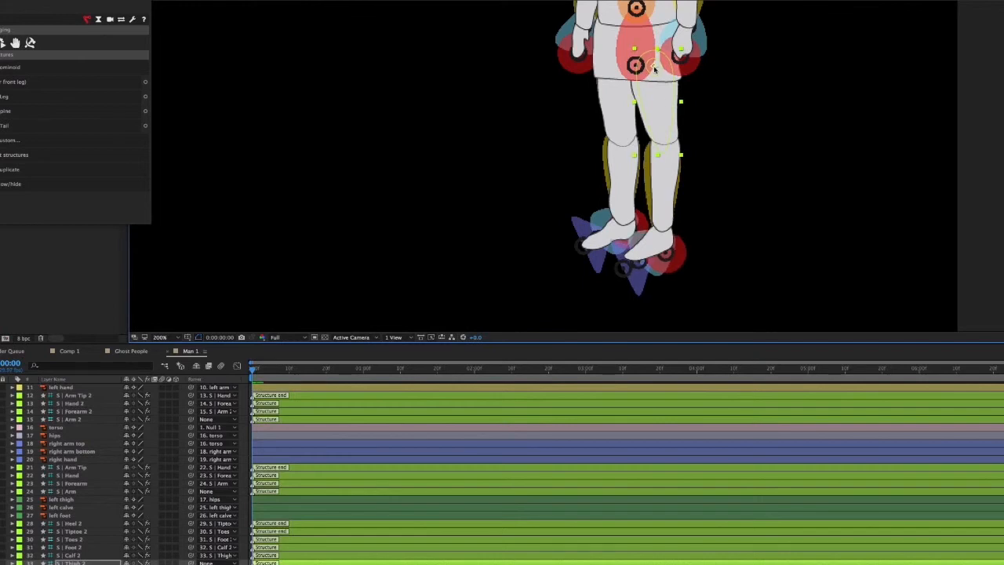
# Place the Calf 2 joint at the figure's left knee and the Foot 2 joint at the left ankle
pyautogui.click(396, 555)
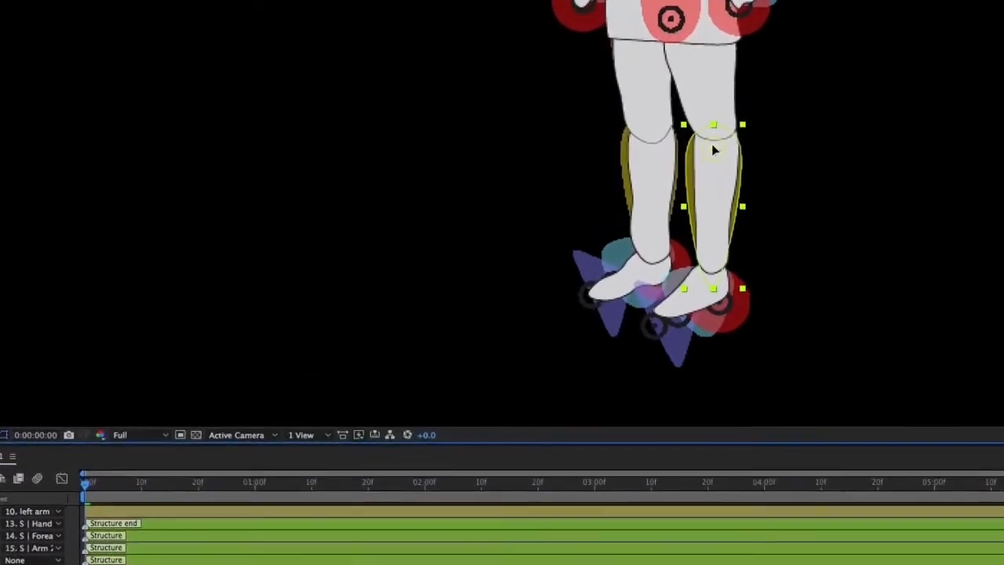
pyautogui.moveTo(735, 141); pyautogui.dragTo(735, 138)
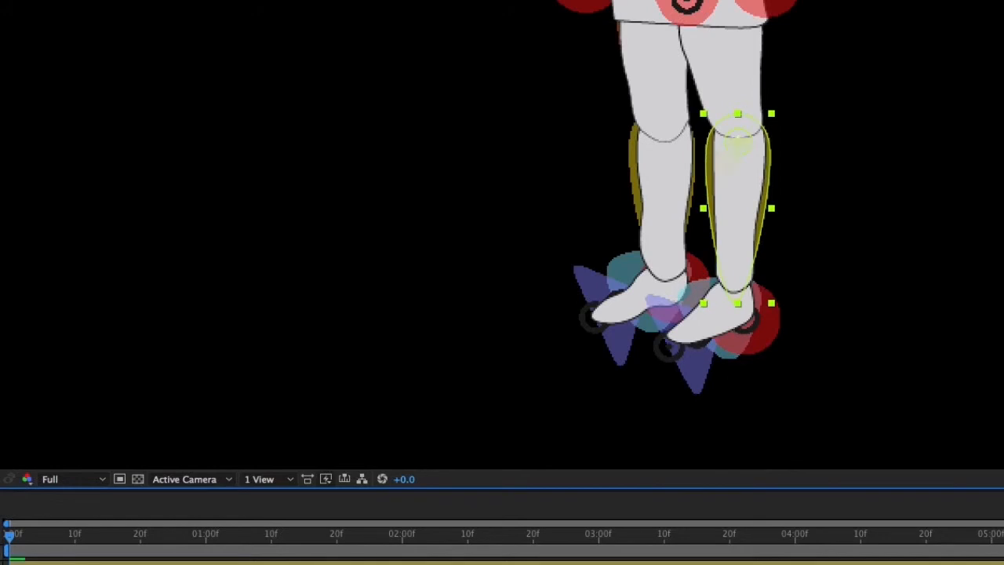
pyautogui.click(734, 305)
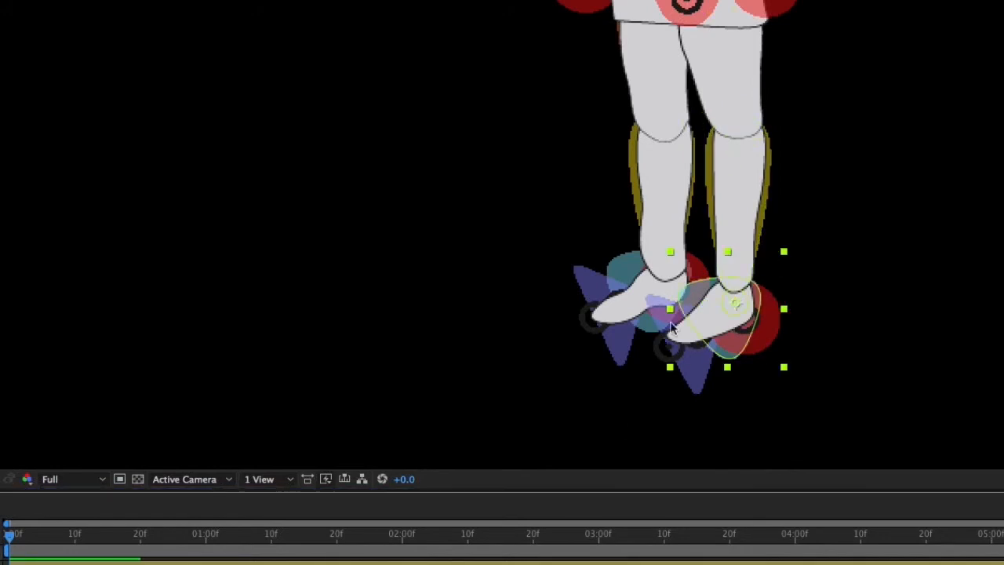
pyautogui.moveTo(737, 304); pyautogui.dragTo(743, 299)
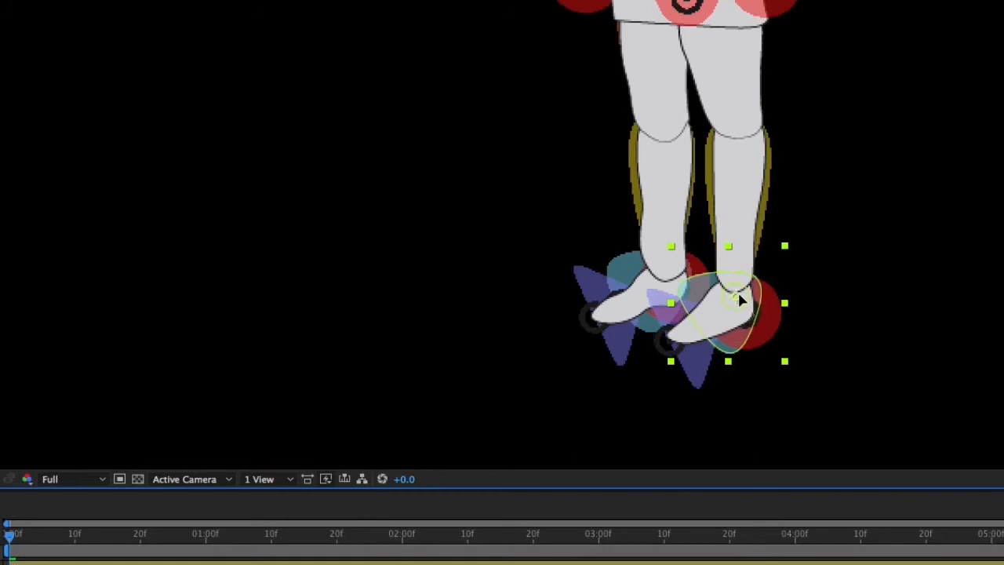
# Place the Toes 2 joint at the ball of the left foot and the Tiptoe 2 joint at the tip of its toes
pyautogui.click(697, 361)
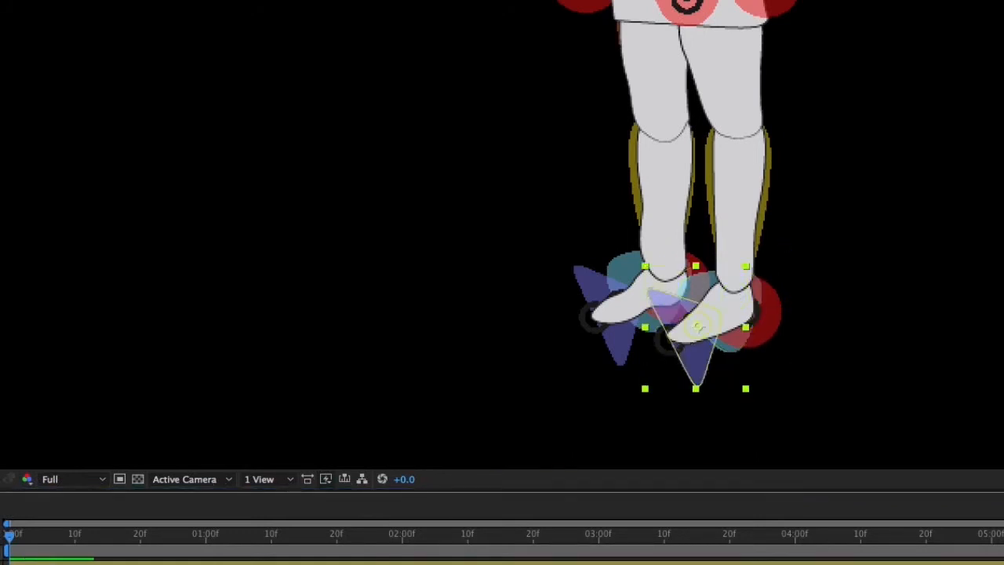
pyautogui.click(700, 328)
pyautogui.moveTo(703, 327); pyautogui.dragTo(703, 327)
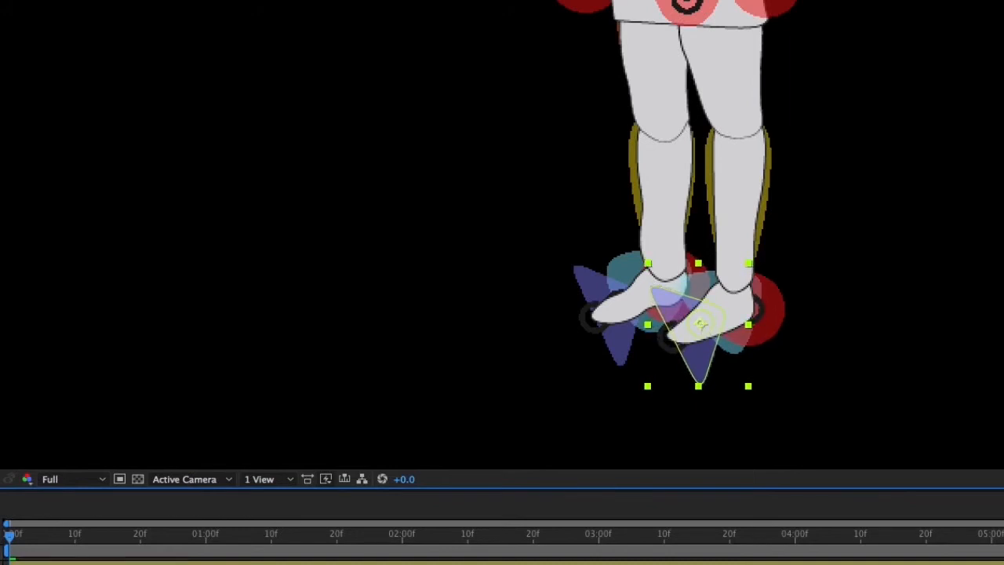
pyautogui.click(673, 338)
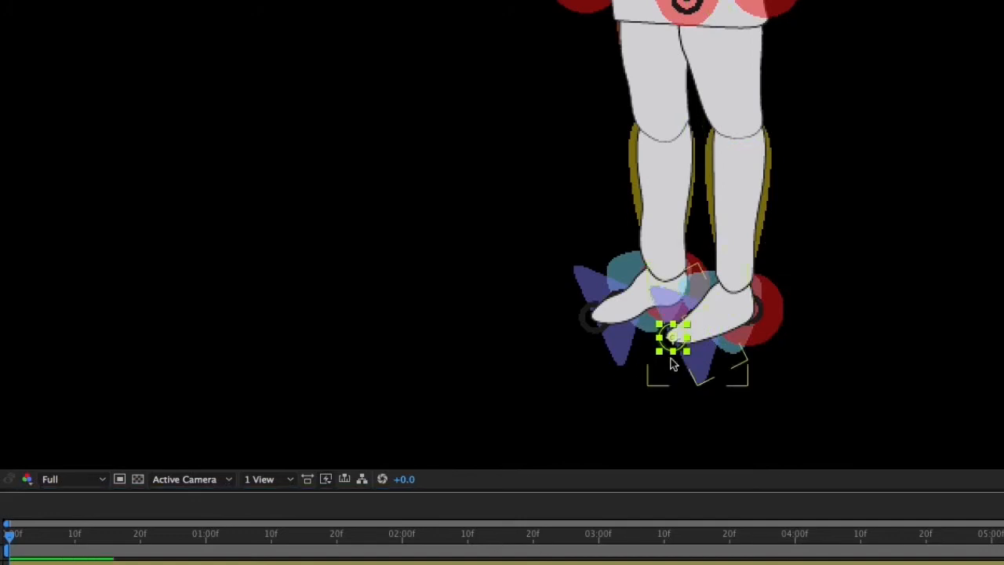
pyautogui.moveTo(674, 340); pyautogui.dragTo(674, 336)
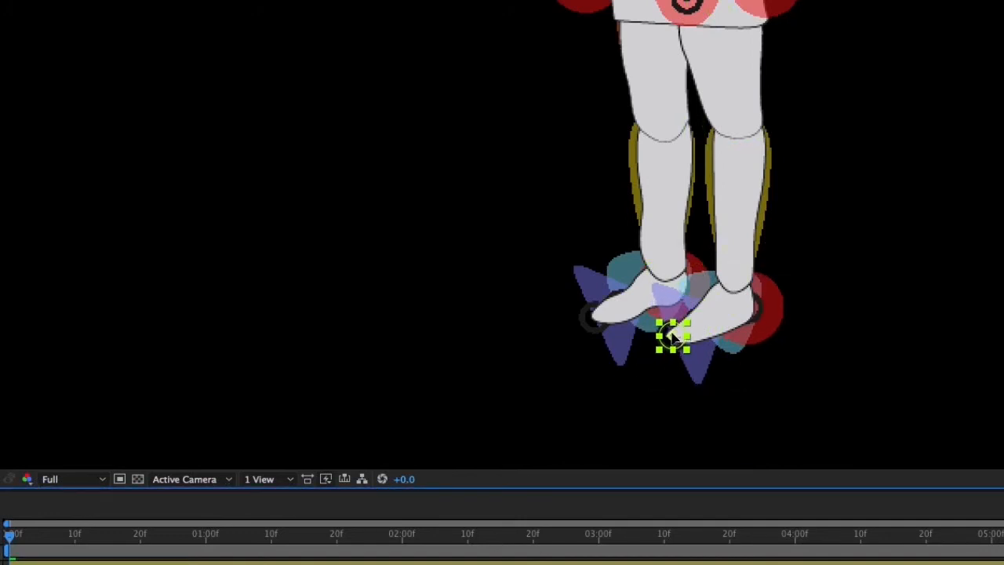
# Position the Heel 2 structure so its joint sits inside the heel of the figure's left foot
pyautogui.click(767, 315)
pyautogui.scroll(1, 785, 393)
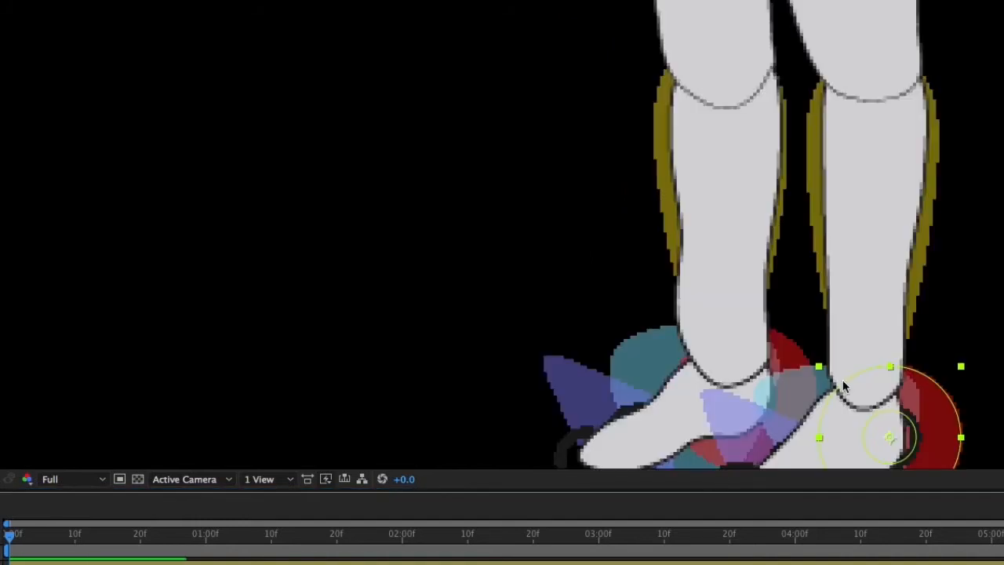
pyautogui.moveTo(938, 332); pyautogui.dragTo(863, 159)
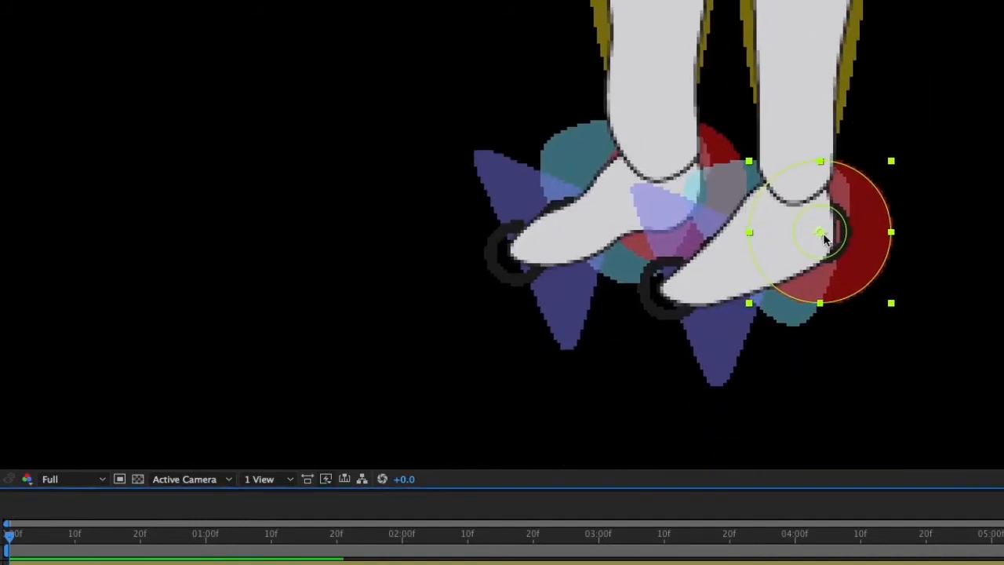
pyautogui.moveTo(823, 235); pyautogui.dragTo(821, 236)
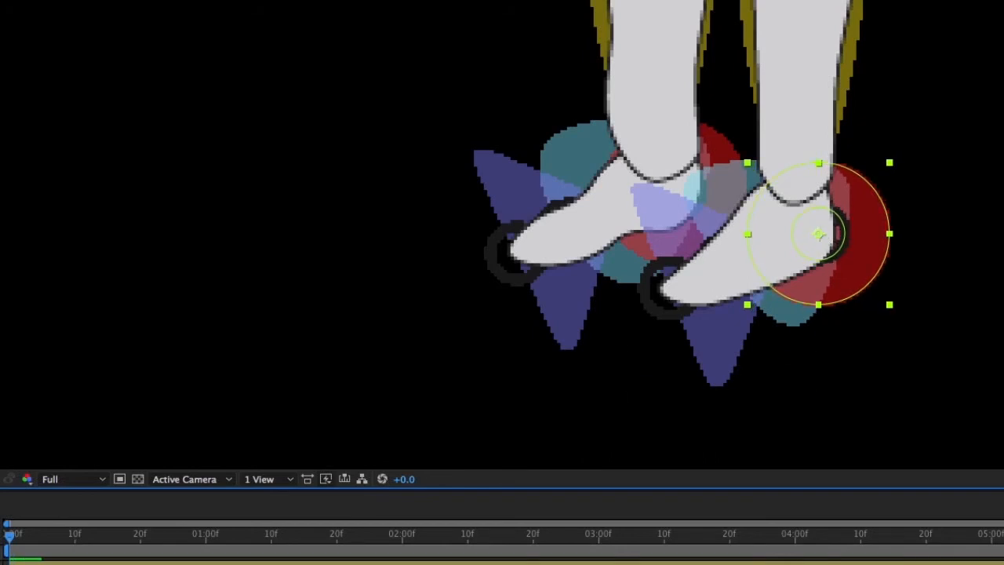